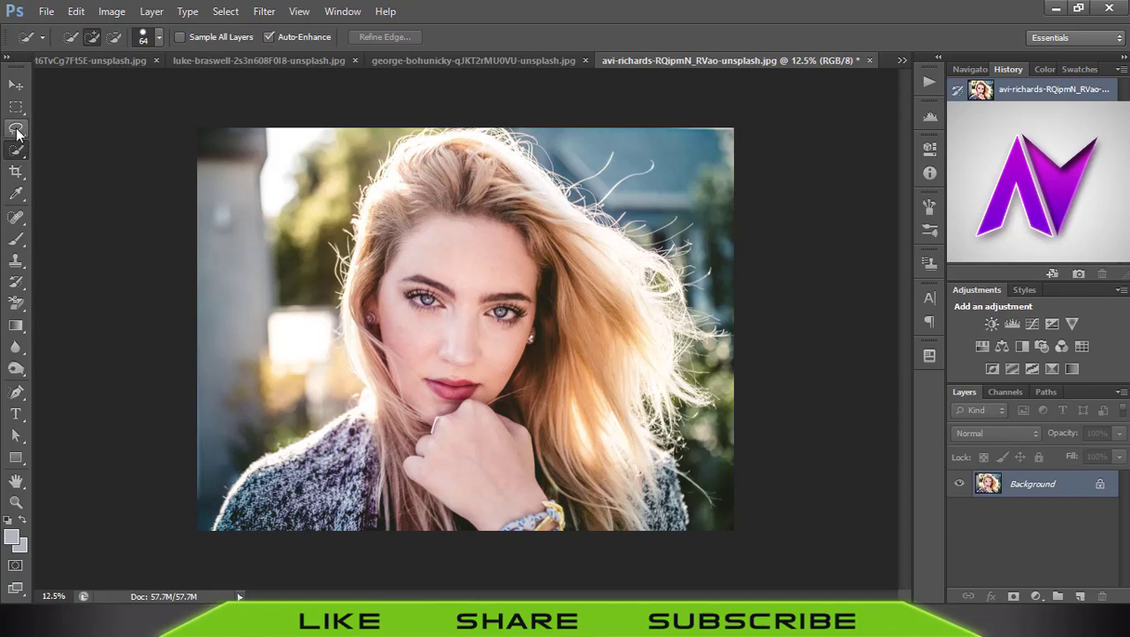
- Paint a Quick Selection over the woman's hair, face, hand, shoulder and sweater, then zoom to check
{"action": "right_click", "coordinate": [21, 153]}
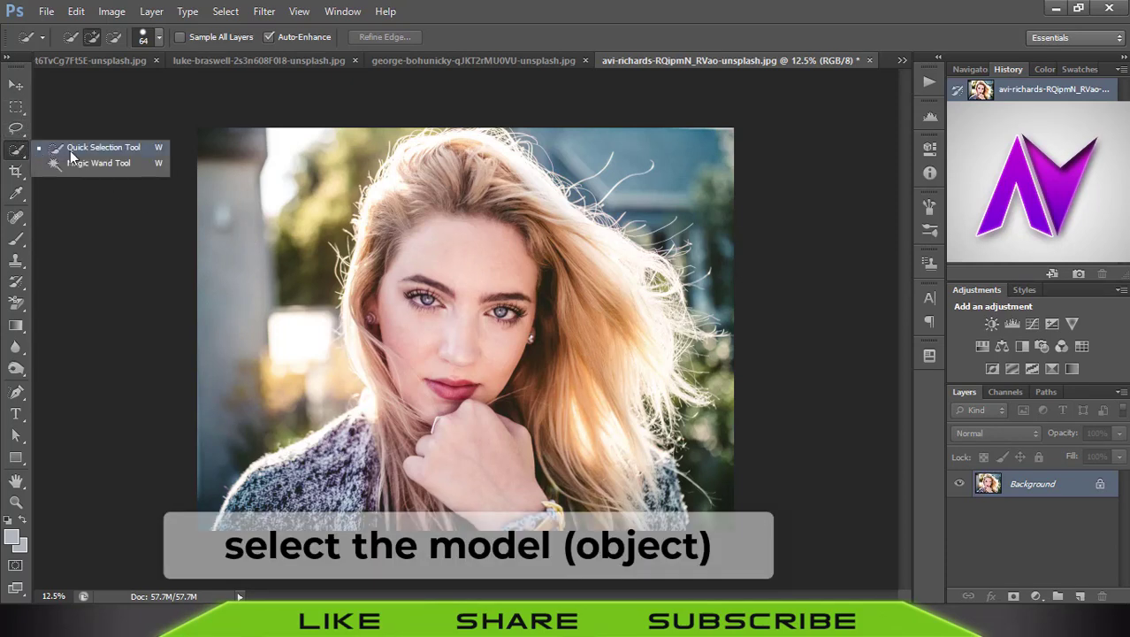
{"action": "left_click", "coordinate": [102, 149]}
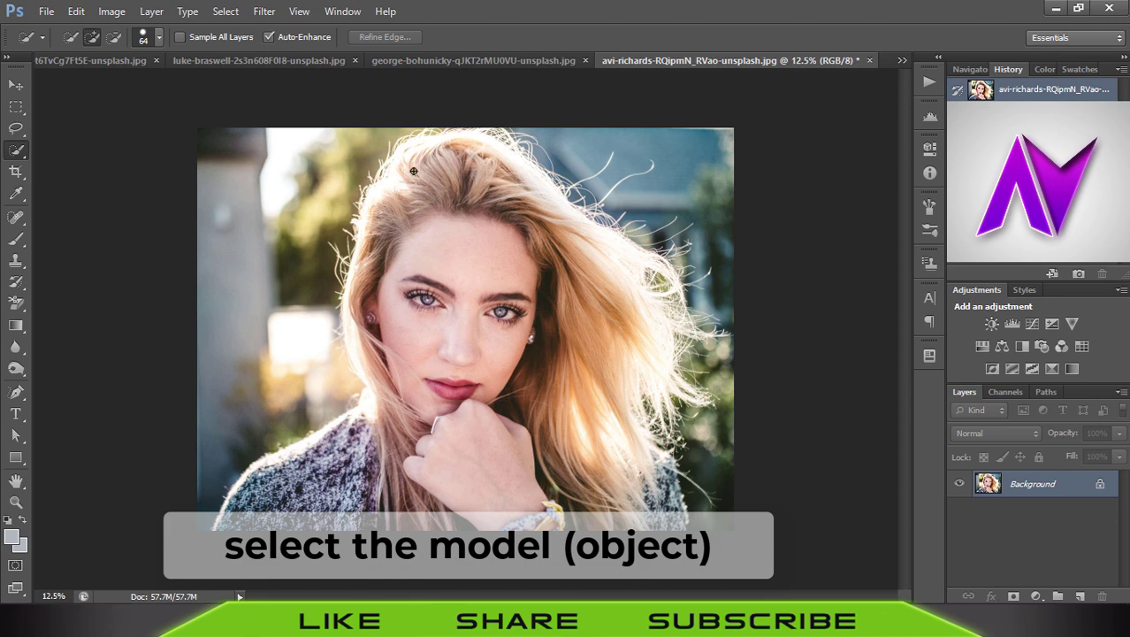
{"action": "left_click_drag", "start_coordinate": [456, 147], "coordinate": [577, 299]}
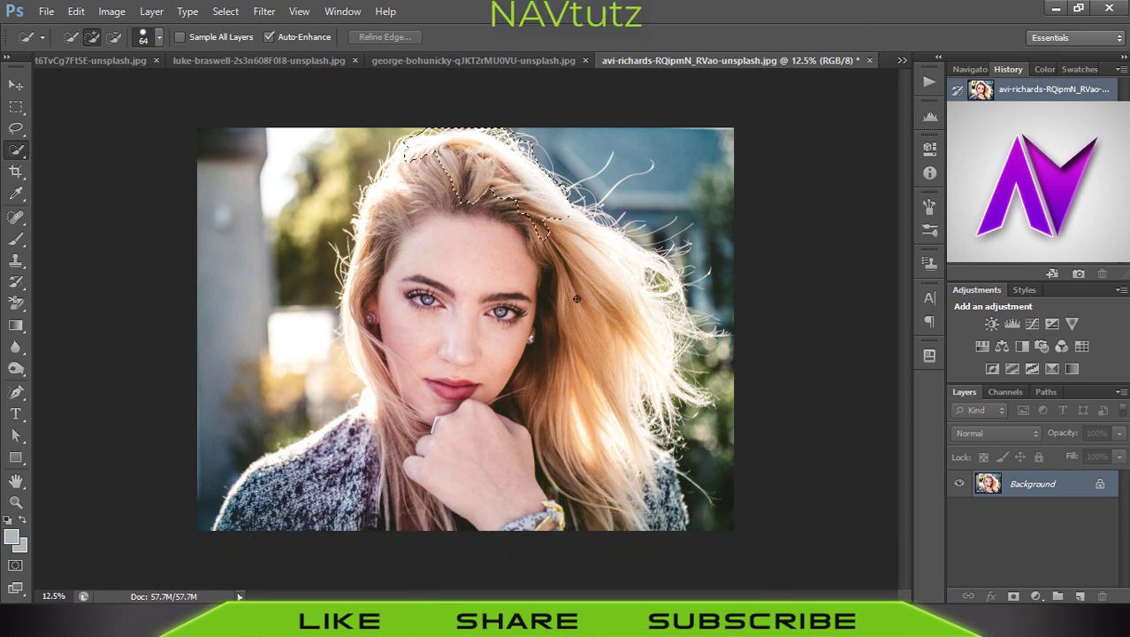
{"action": "left_click_drag", "start_coordinate": [624, 407], "coordinate": [376, 500]}
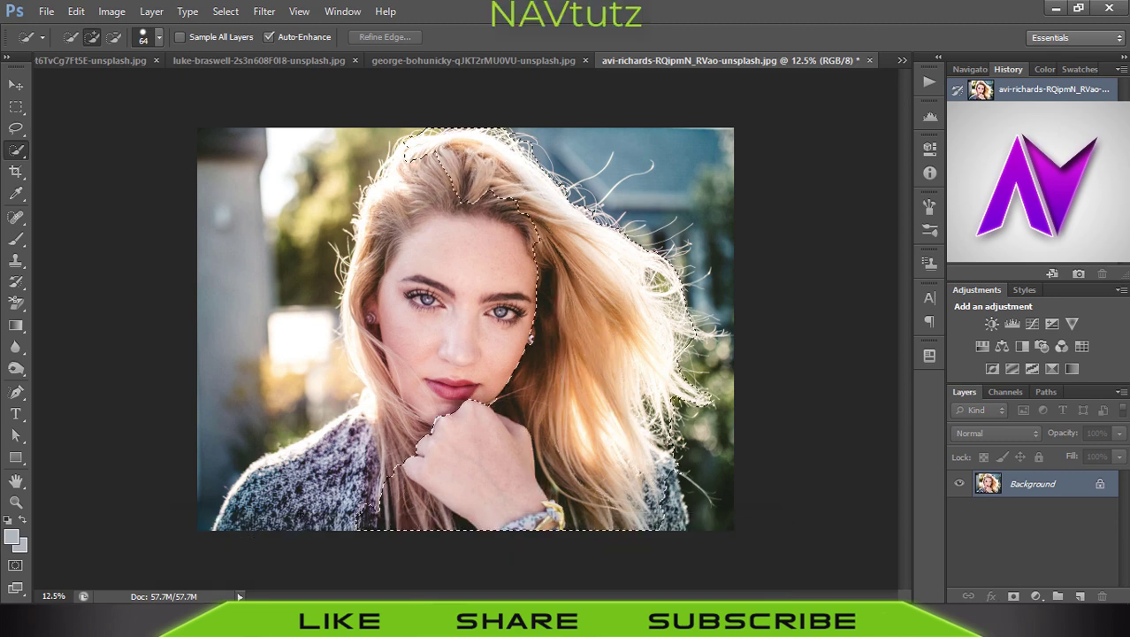
{"action": "left_click_drag", "start_coordinate": [301, 459], "coordinate": [352, 420]}
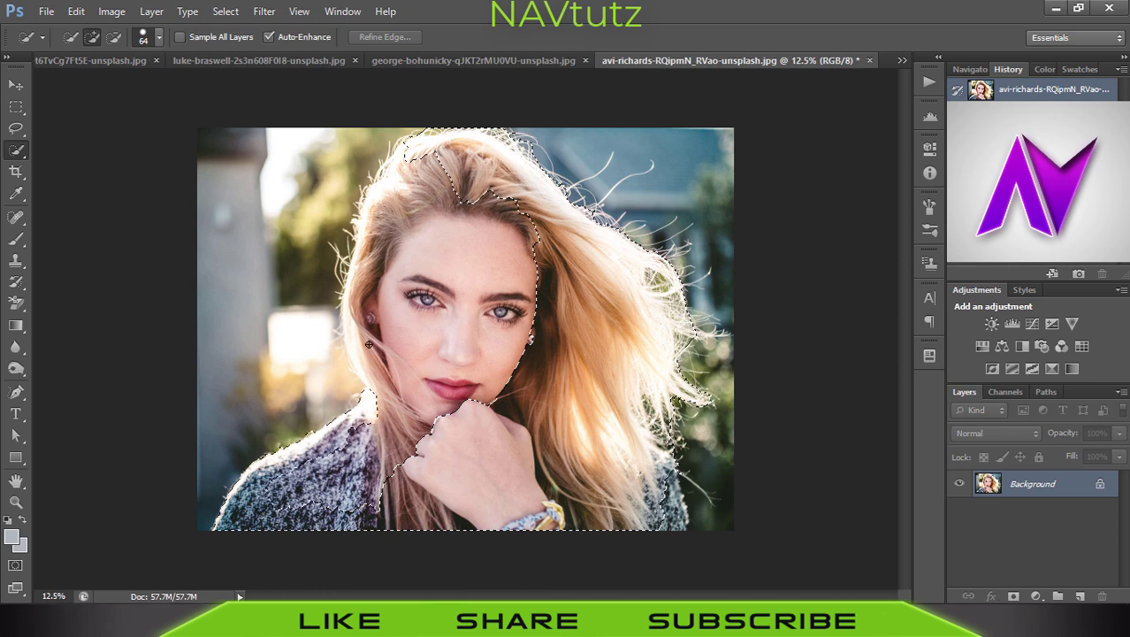
{"action": "left_click_drag", "start_coordinate": [369, 344], "coordinate": [373, 222]}
{"action": "left_click_drag", "start_coordinate": [482, 210], "coordinate": [412, 403]}
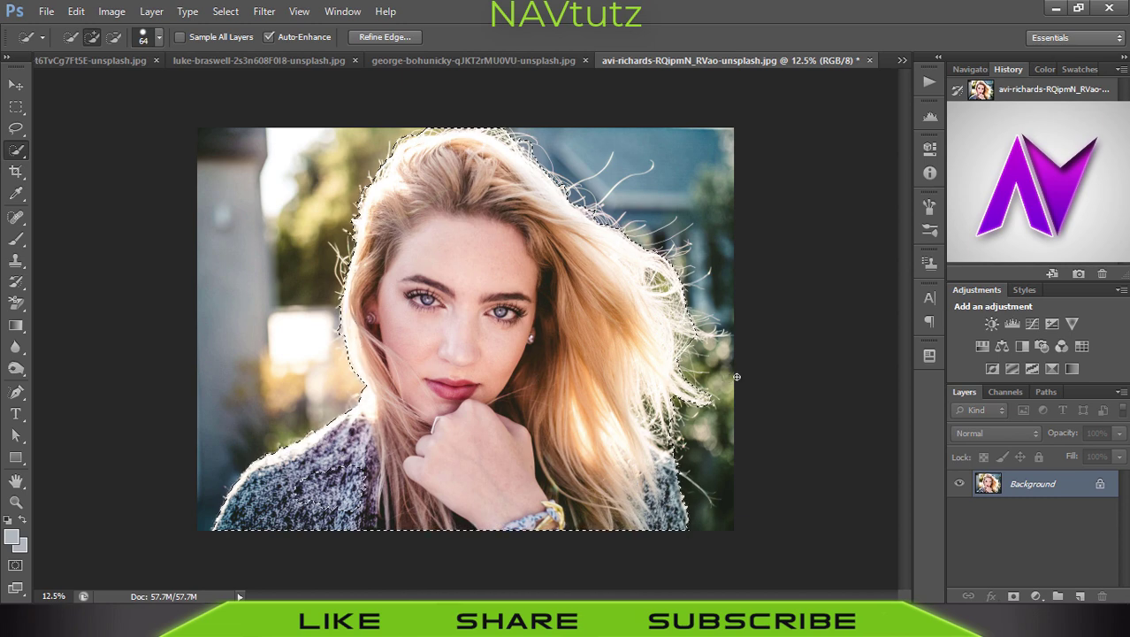
{"action": "scroll", "coordinate": [478, 464], "scroll_direction": "up", "scroll_amount": 1}
{"action": "scroll", "coordinate": [460, 460], "scroll_direction": "up", "scroll_amount": 1}
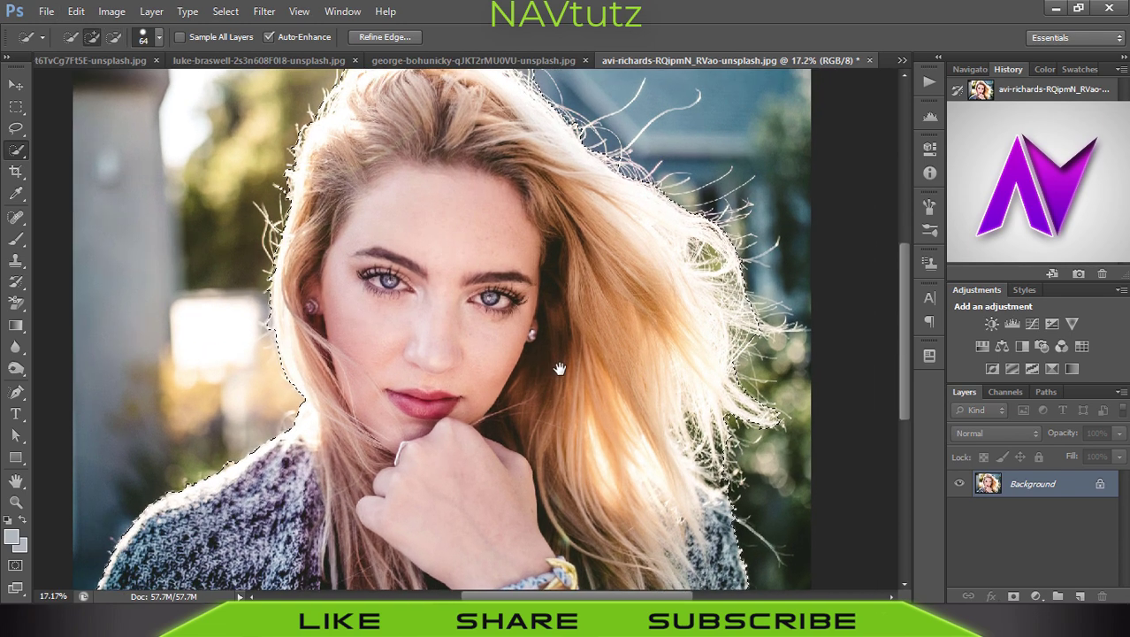
{"action": "left_click_drag", "start_coordinate": [557, 372], "coordinate": [438, 399]}
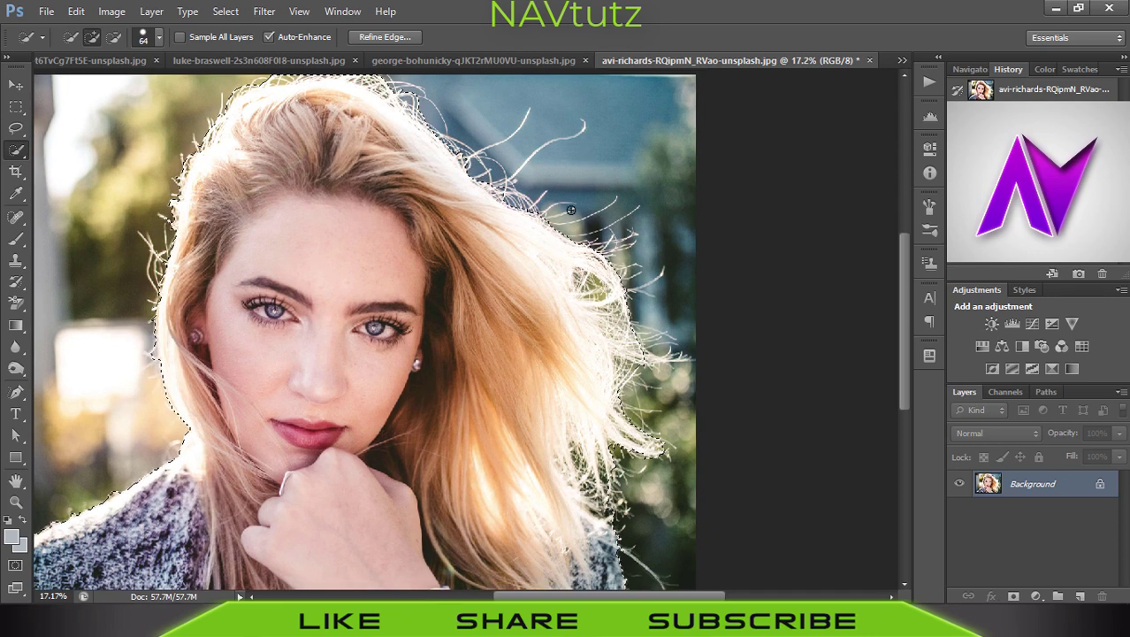
- Open Refine Edge with Smart Radius on, widening the radius and pushing Shift Edge outward
{"action": "left_click", "coordinate": [376, 40]}
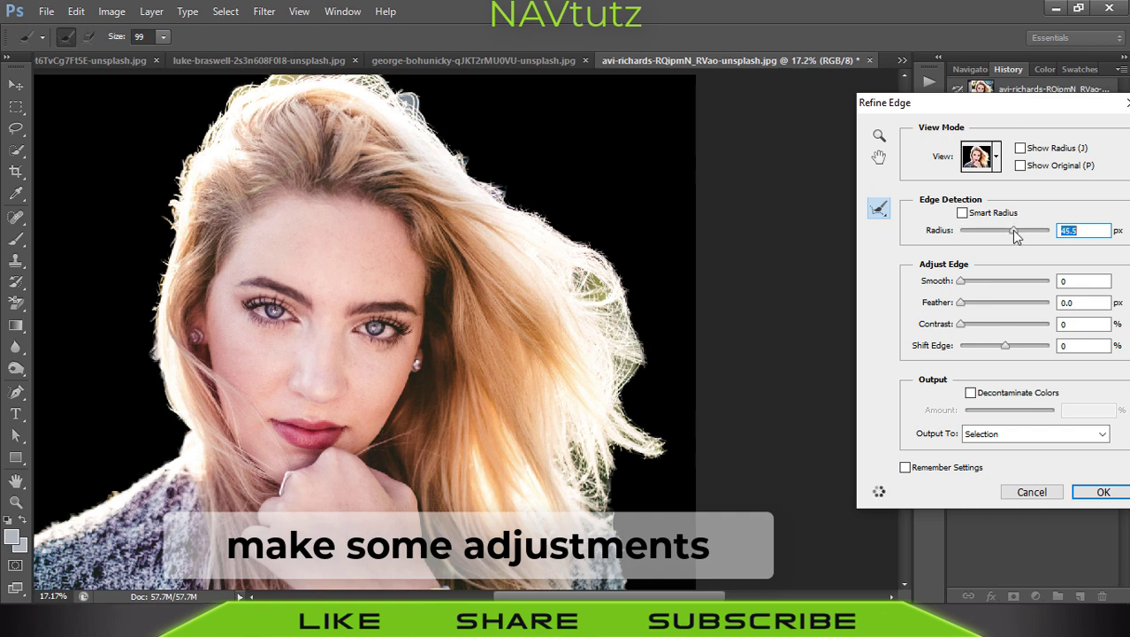
{"action": "left_click", "coordinate": [962, 212]}
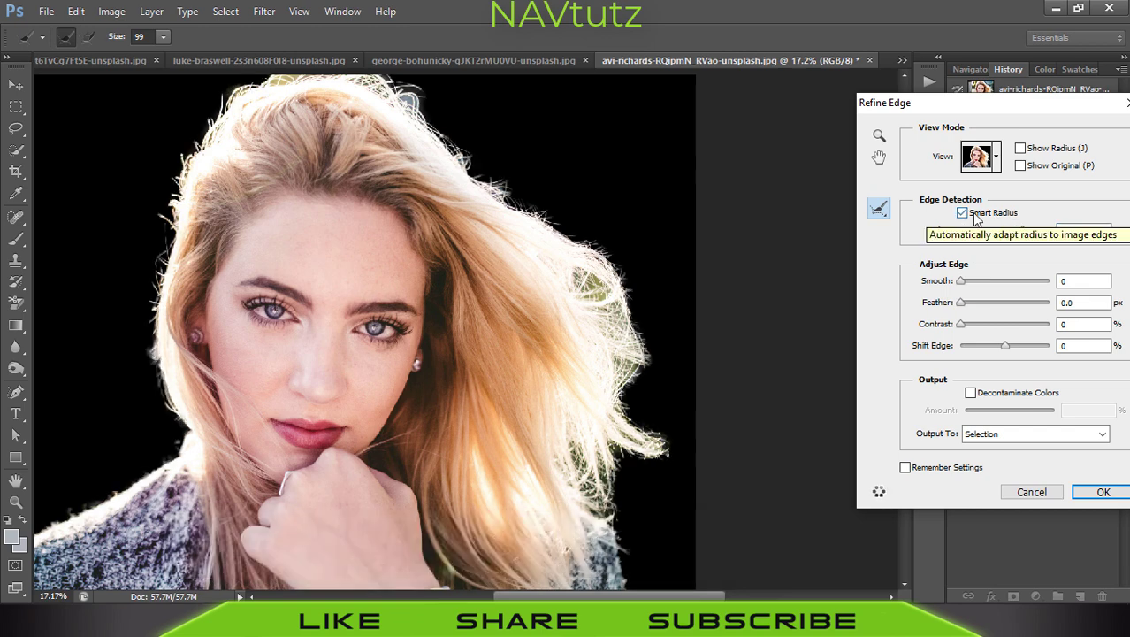
{"action": "left_click_drag", "start_coordinate": [1023, 348], "coordinate": [1039, 351]}
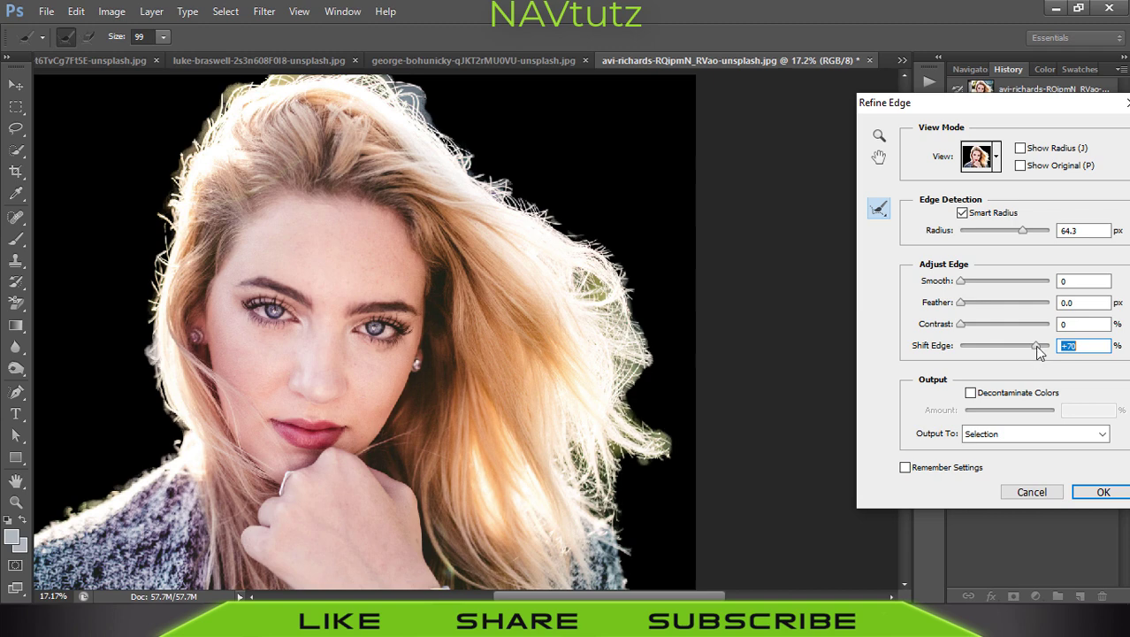
{"action": "left_click_drag", "start_coordinate": [1022, 230], "coordinate": [1030, 230]}
{"action": "left_click_drag", "start_coordinate": [1036, 344], "coordinate": [1043, 345]}
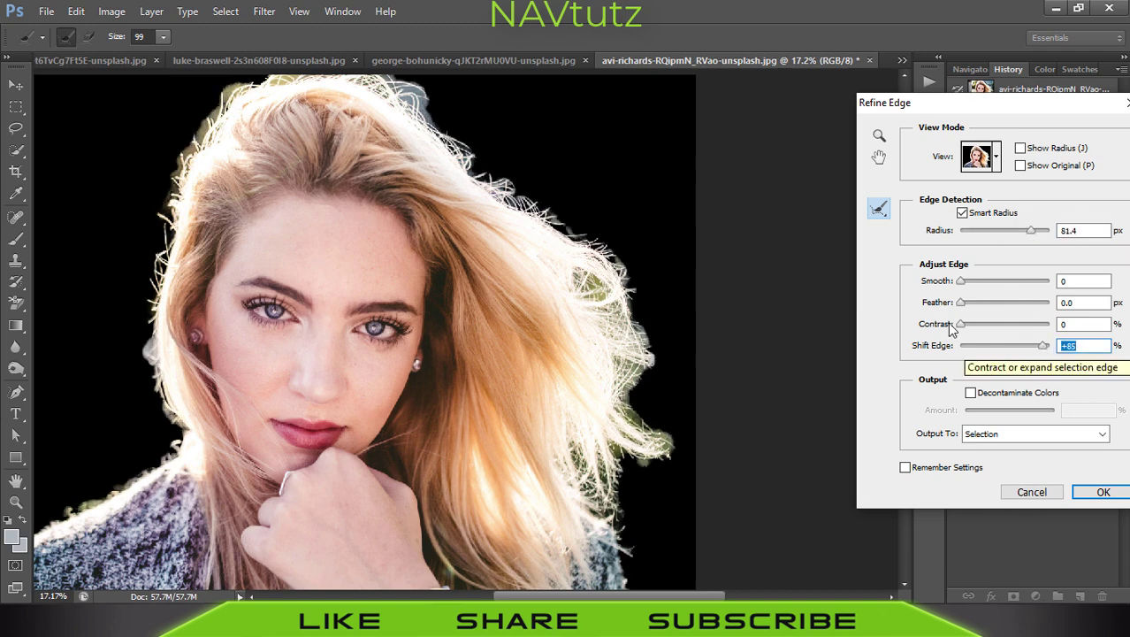
- Brush Refine Radius along the left and upper-right flyaway hair edges
{"action": "mouse_move", "coordinate": [227, 86]}
{"action": "left_mouse_down"}
{"action": "mouse_move", "coordinate": [239, 101]}
{"action": "mouse_move", "coordinate": [181, 168]}
{"action": "mouse_move", "coordinate": [152, 271]}
{"action": "left_mouse_up"}
{"action": "mouse_move", "coordinate": [135, 227]}
{"action": "left_mouse_down"}
{"action": "mouse_move", "coordinate": [150, 283]}
{"action": "mouse_move", "coordinate": [140, 375]}
{"action": "mouse_move", "coordinate": [175, 419]}
{"action": "mouse_move", "coordinate": [151, 477]}
{"action": "mouse_move", "coordinate": [146, 470]}
{"action": "left_mouse_up"}
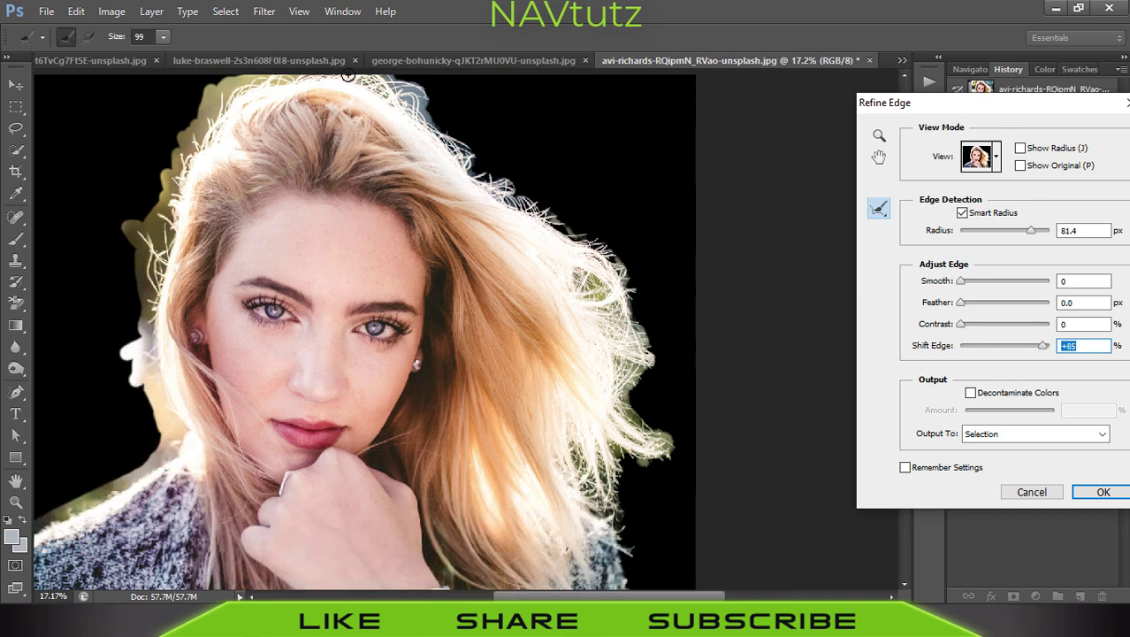
{"action": "mouse_move", "coordinate": [414, 84]}
{"action": "left_mouse_down"}
{"action": "mouse_move", "coordinate": [451, 146]}
{"action": "mouse_move", "coordinate": [433, 99]}
{"action": "mouse_move", "coordinate": [468, 144]}
{"action": "mouse_move", "coordinate": [506, 148]}
{"action": "mouse_move", "coordinate": [519, 122]}
{"action": "mouse_move", "coordinate": [500, 190]}
{"action": "mouse_move", "coordinate": [553, 137]}
{"action": "mouse_move", "coordinate": [588, 142]}
{"action": "mouse_move", "coordinate": [583, 110]}
{"action": "mouse_move", "coordinate": [527, 163]}
{"action": "mouse_move", "coordinate": [539, 217]}
{"action": "mouse_move", "coordinate": [546, 199]}
{"action": "mouse_move", "coordinate": [591, 234]}
{"action": "mouse_move", "coordinate": [619, 190]}
{"action": "mouse_move", "coordinate": [615, 265]}
{"action": "mouse_move", "coordinate": [637, 199]}
{"action": "mouse_move", "coordinate": [615, 283]}
{"action": "mouse_move", "coordinate": [642, 292]}
{"action": "mouse_move", "coordinate": [669, 276]}
{"action": "mouse_move", "coordinate": [653, 334]}
{"action": "mouse_move", "coordinate": [681, 365]}
{"action": "mouse_move", "coordinate": [668, 361]}
{"action": "mouse_move", "coordinate": [646, 420]}
{"action": "mouse_move", "coordinate": [667, 455]}
{"action": "mouse_move", "coordinate": [606, 459]}
{"action": "mouse_move", "coordinate": [637, 522]}
{"action": "mouse_move", "coordinate": [630, 557]}
{"action": "mouse_move", "coordinate": [614, 442]}
{"action": "mouse_move", "coordinate": [638, 470]}
{"action": "left_mouse_up"}
{"action": "mouse_move", "coordinate": [212, 106]}
{"action": "left_mouse_down"}
{"action": "mouse_move", "coordinate": [168, 190]}
{"action": "mouse_move", "coordinate": [147, 400]}
{"action": "left_mouse_up"}
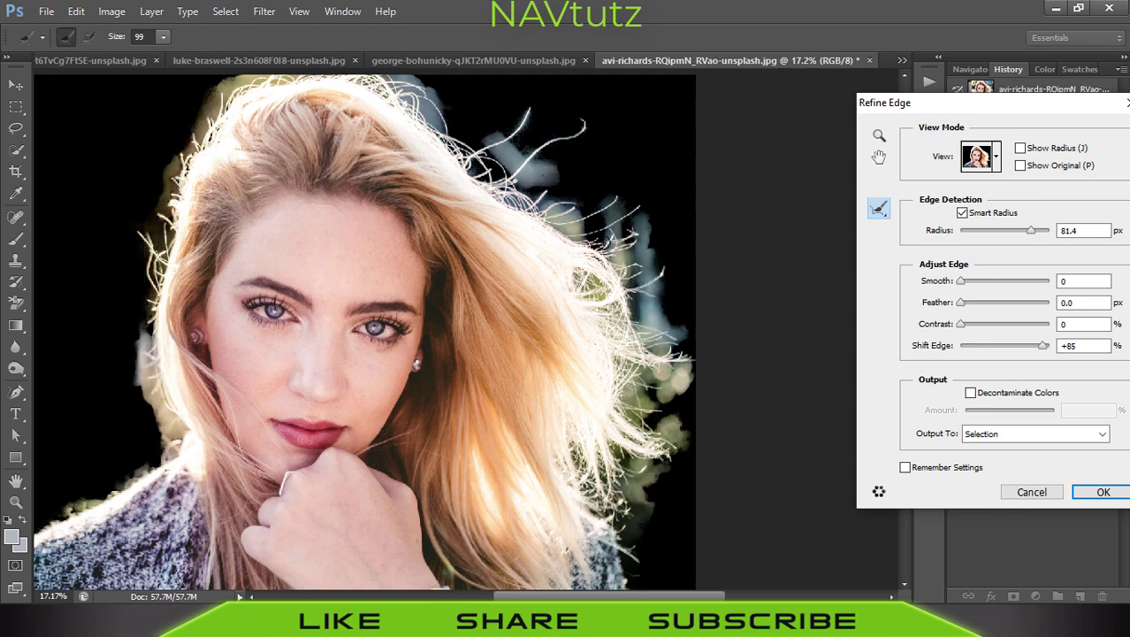
- Settle on Smart Radius 55.7 px and Shift Edge +14%, then apply the refined edge
{"action": "left_click_drag", "start_coordinate": [1023, 352], "coordinate": [1004, 346]}
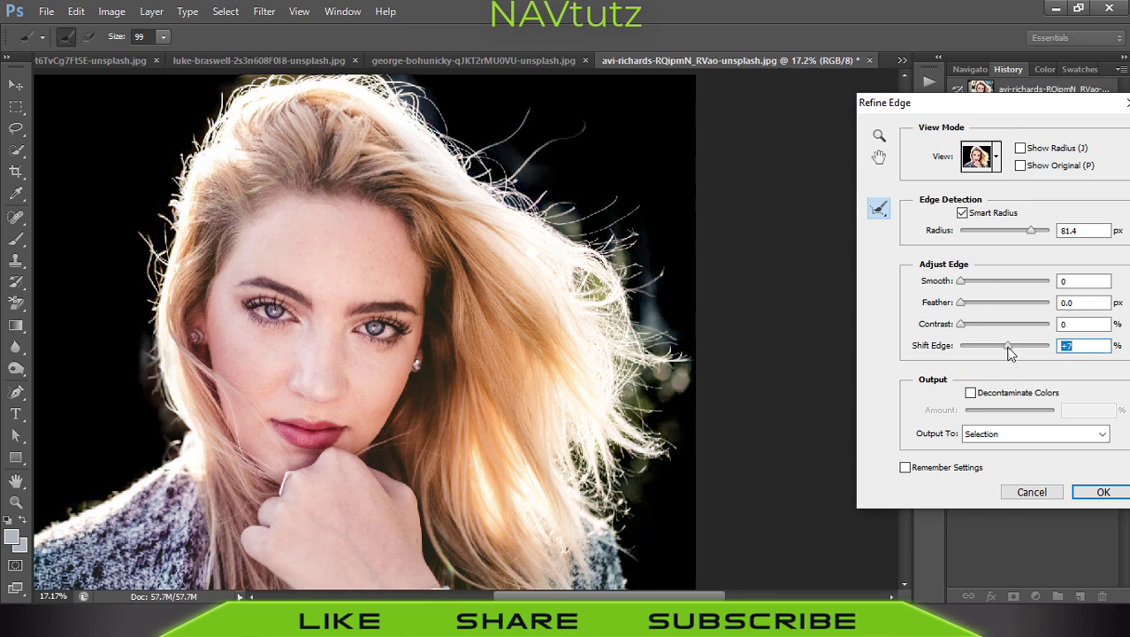
{"action": "left_click_drag", "start_coordinate": [1017, 229], "coordinate": [1022, 233]}
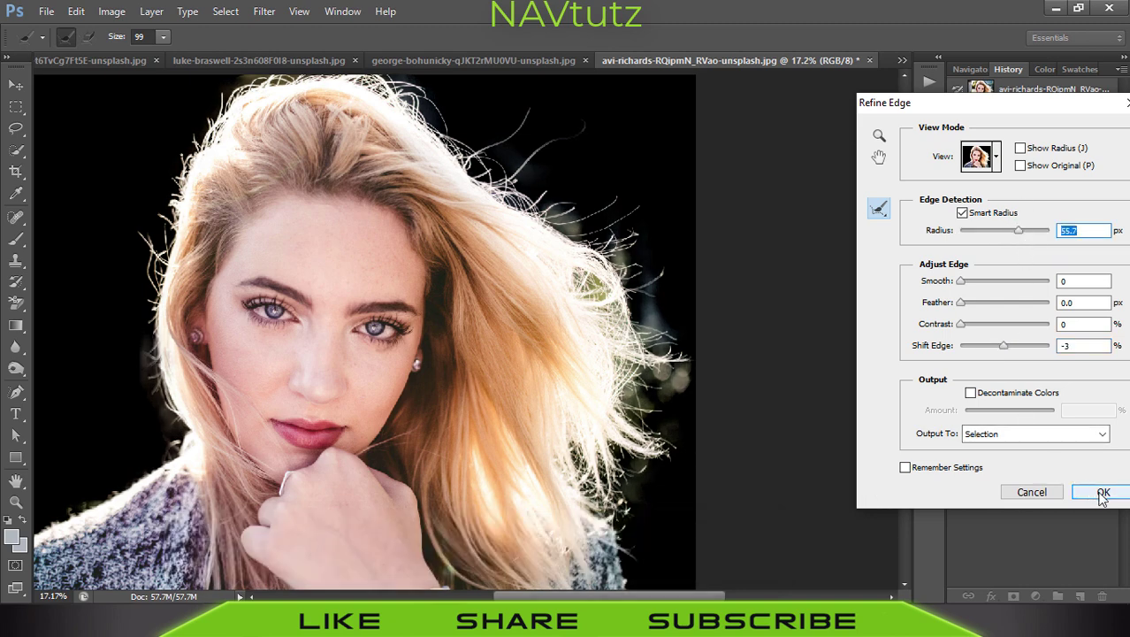
{"action": "left_click_drag", "start_coordinate": [1013, 350], "coordinate": [1011, 348]}
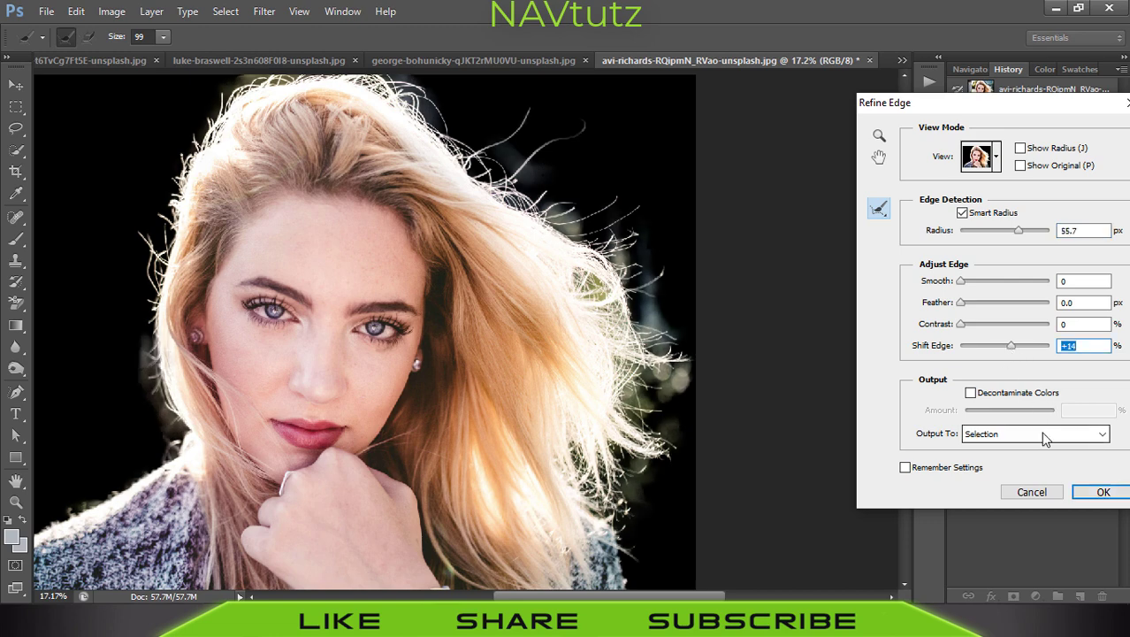
{"action": "key", "text": "Return"}
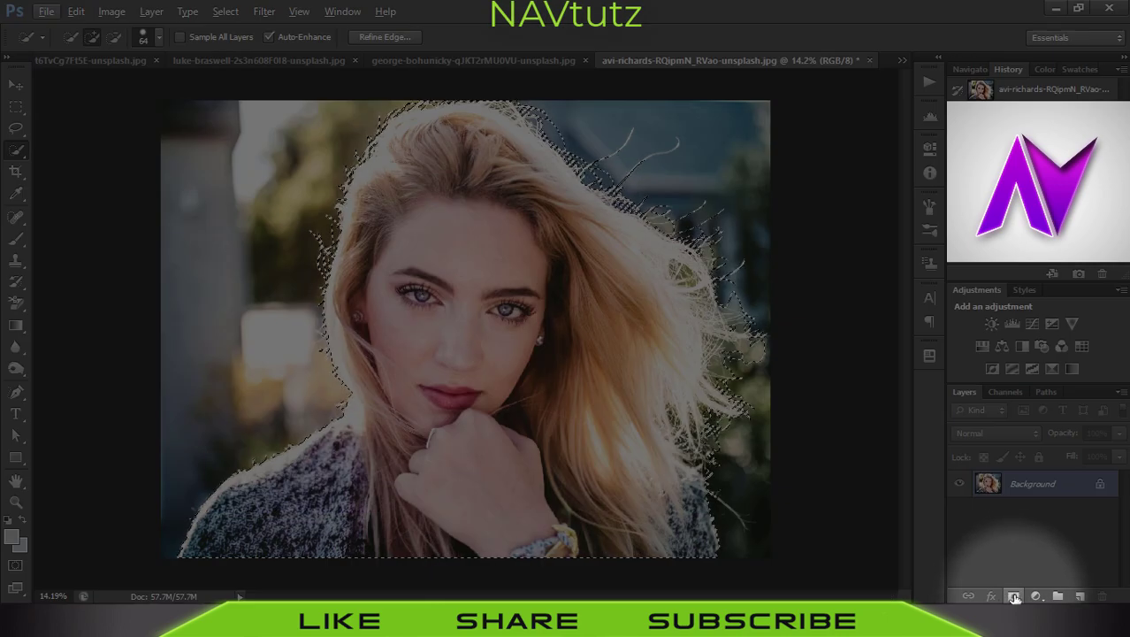
- Add a layer mask and a black Solid Color fill layer placed beneath the woman
{"action": "left_click", "coordinate": [1013, 596]}
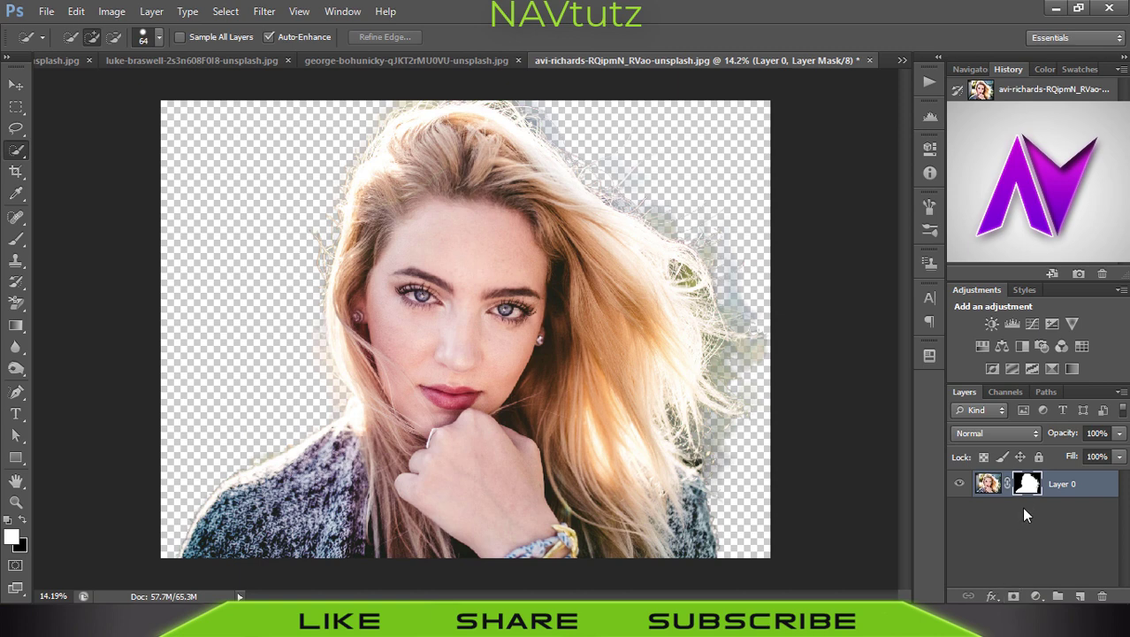
{"action": "left_click", "coordinate": [1039, 598]}
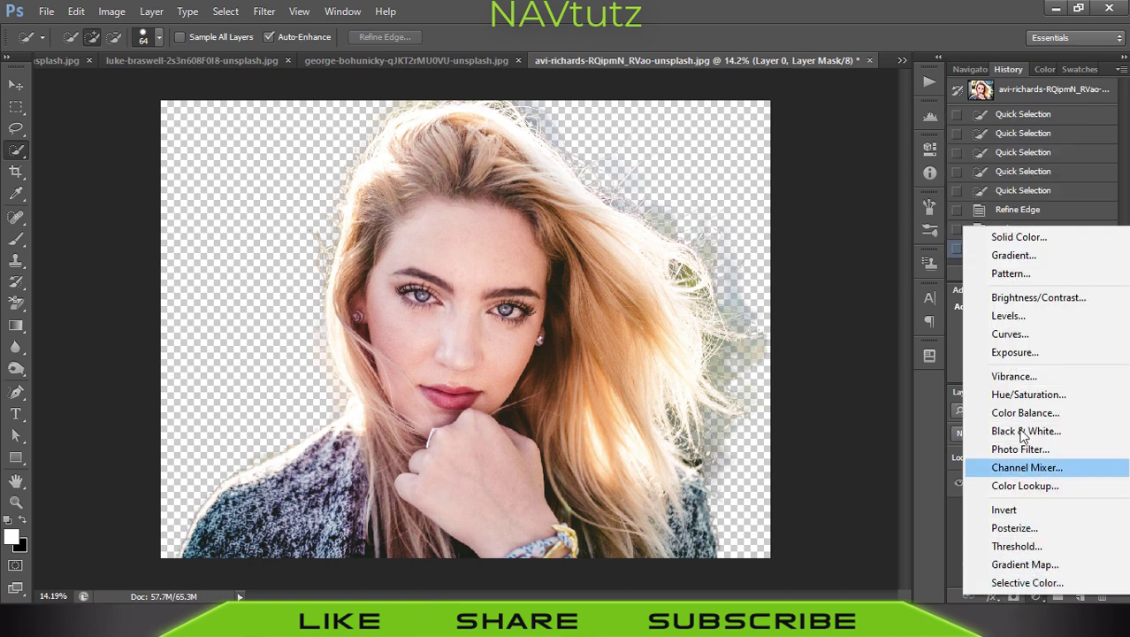
{"action": "left_click", "coordinate": [1026, 243]}
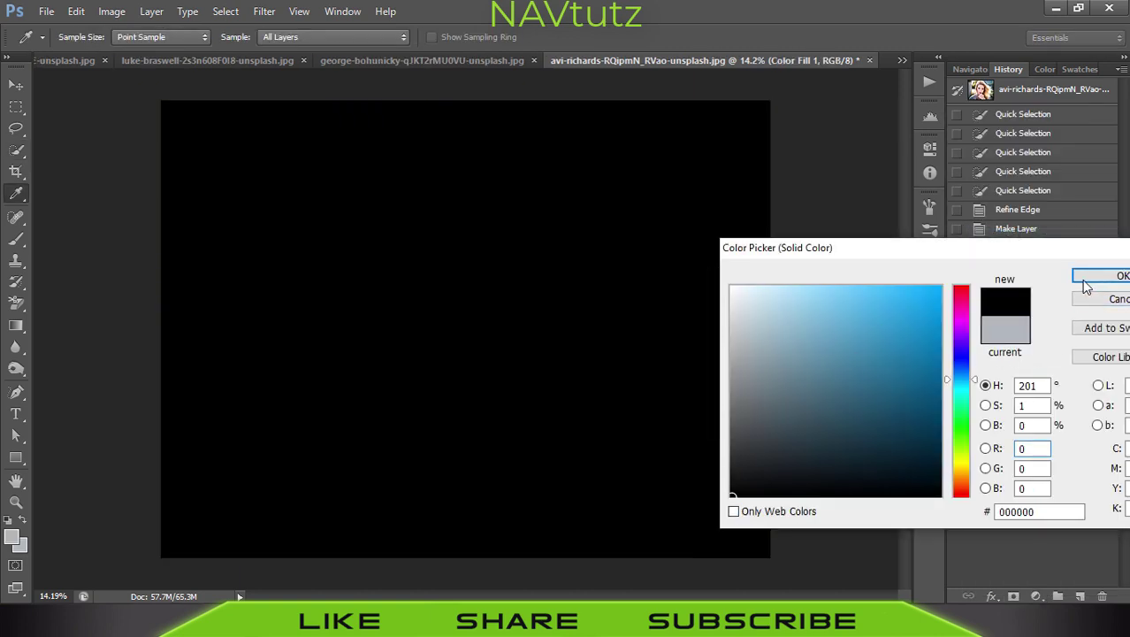
{"action": "left_click", "coordinate": [1086, 283]}
{"action": "mouse_move", "coordinate": [1061, 489]}
{"action": "left_mouse_down"}
{"action": "mouse_move", "coordinate": [1070, 529]}
{"action": "mouse_move", "coordinate": [1041, 517]}
{"action": "left_mouse_up"}
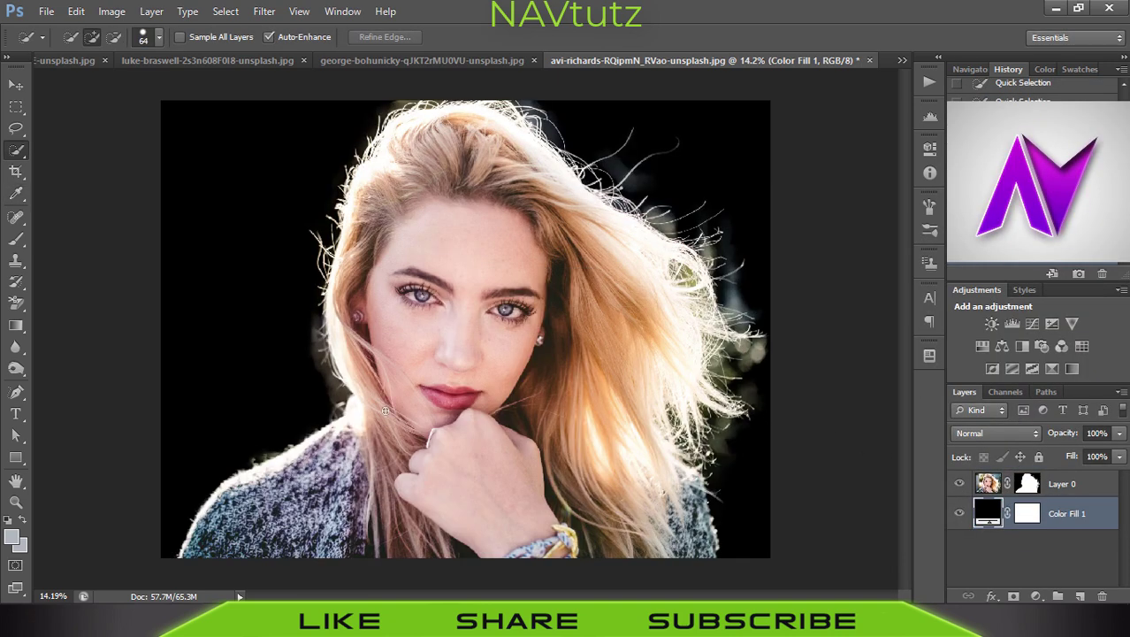
{"action": "left_click", "coordinate": [16, 368]}
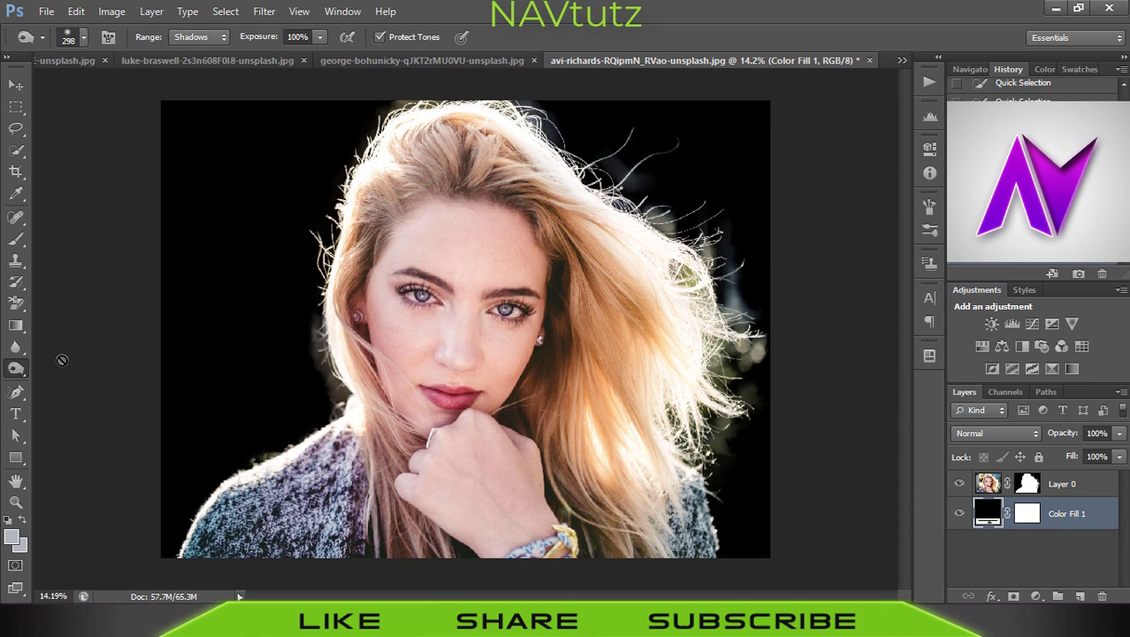
- Burn the grey halos along both sides of the hair on Layer 0's mask
{"action": "right_click", "coordinate": [15, 368]}
{"action": "left_click", "coordinate": [81, 385]}
{"action": "left_click", "coordinate": [1027, 484]}
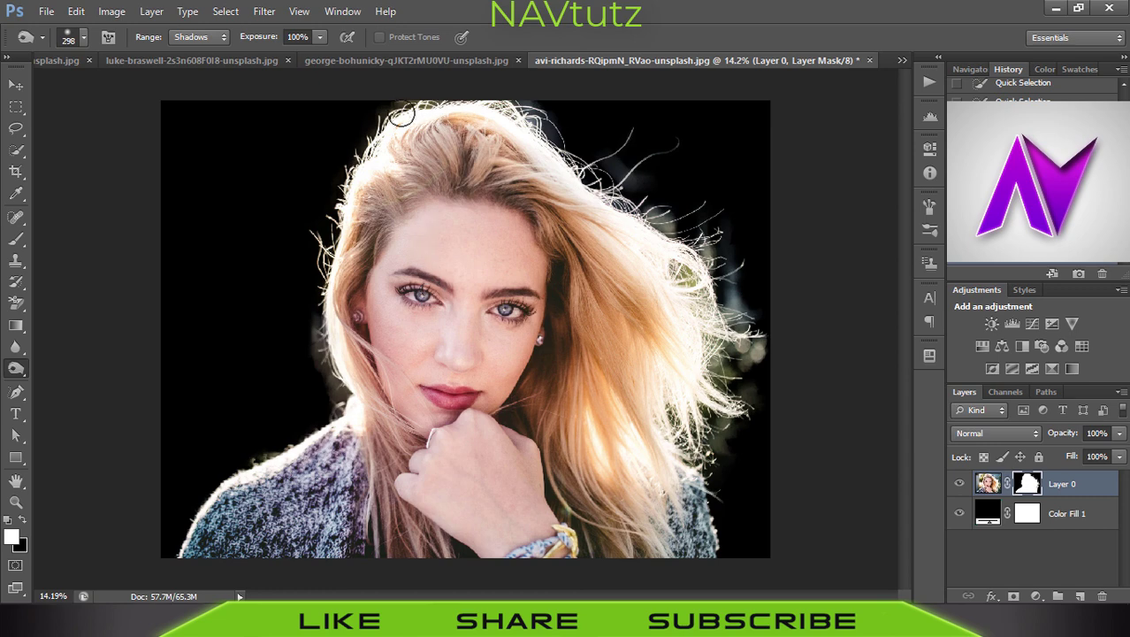
{"action": "left_click_drag", "start_coordinate": [395, 124], "coordinate": [307, 429]}
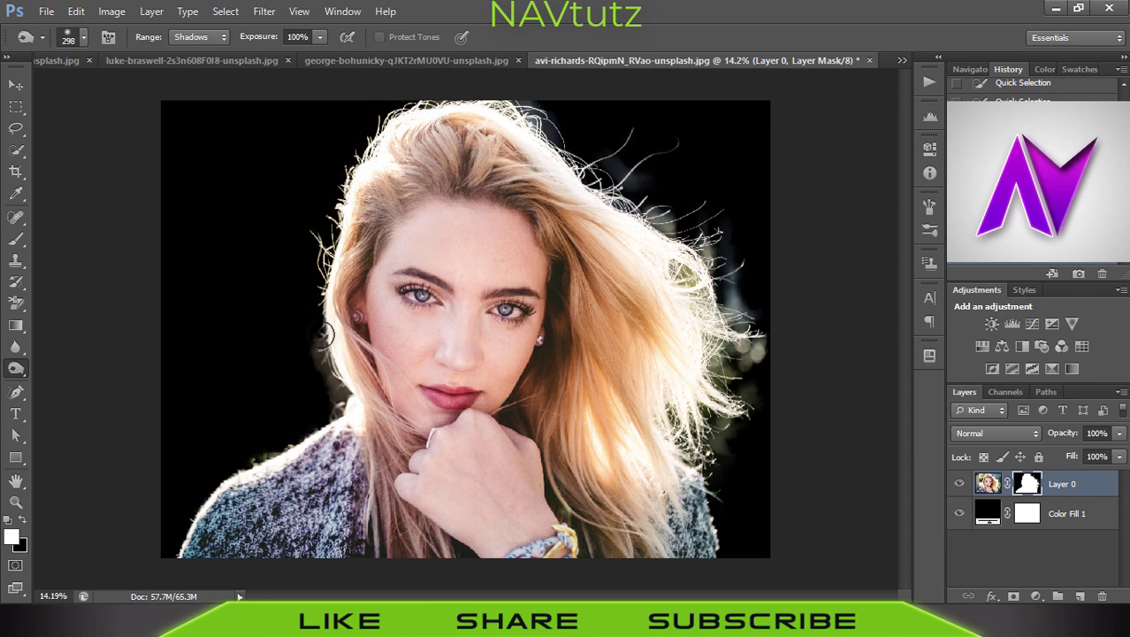
{"action": "mouse_move", "coordinate": [539, 119]}
{"action": "left_mouse_down"}
{"action": "mouse_move", "coordinate": [705, 248]}
{"action": "mouse_move", "coordinate": [723, 362]}
{"action": "left_mouse_up"}
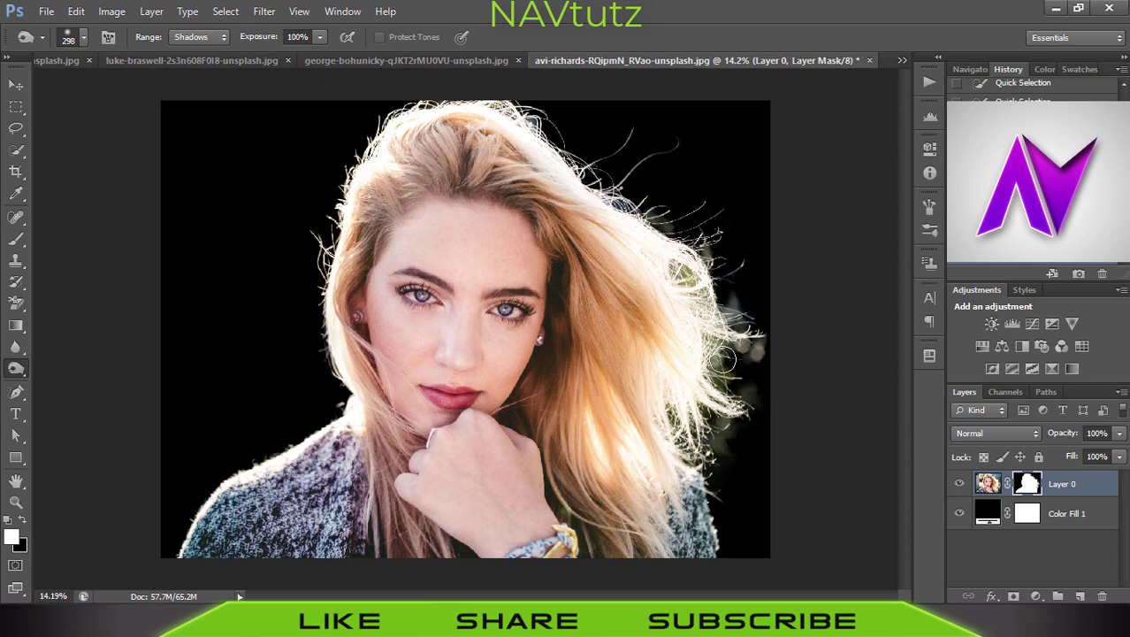
{"action": "mouse_move", "coordinate": [673, 233]}
{"action": "left_mouse_down"}
{"action": "mouse_move", "coordinate": [493, 104]}
{"action": "mouse_move", "coordinate": [336, 389]}
{"action": "left_mouse_up"}
{"action": "mouse_move", "coordinate": [675, 259]}
{"action": "left_mouse_down"}
{"action": "mouse_move", "coordinate": [756, 341]}
{"action": "mouse_move", "coordinate": [725, 350]}
{"action": "mouse_move", "coordinate": [707, 482]}
{"action": "left_mouse_up"}
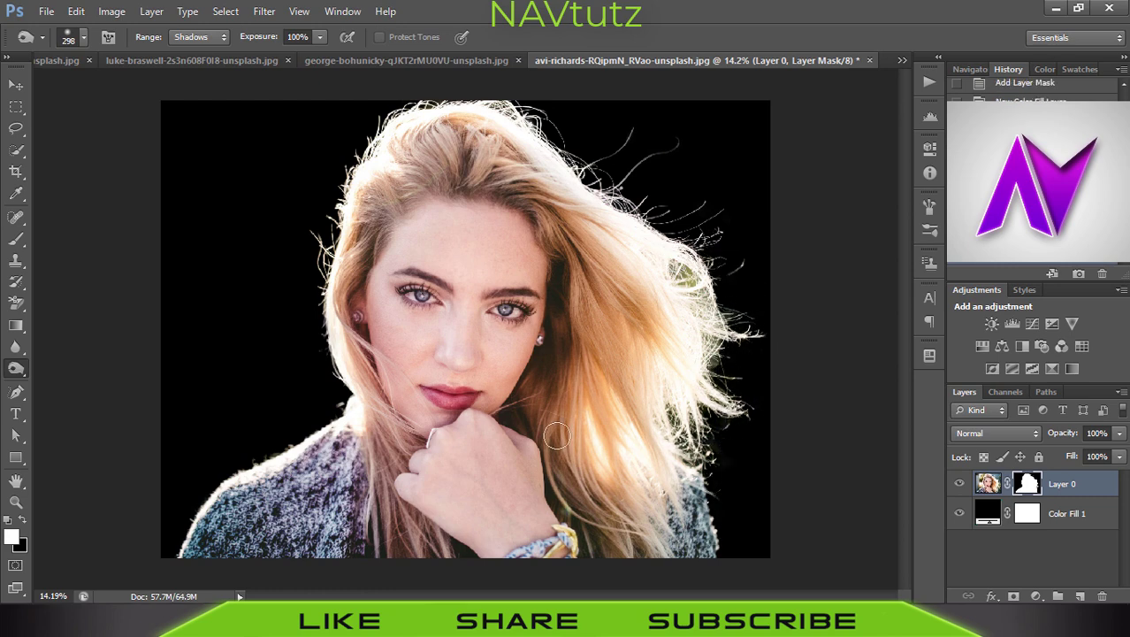
{"action": "left_click_drag", "start_coordinate": [353, 413], "coordinate": [328, 415]}
{"action": "left_click_drag", "start_coordinate": [683, 266], "coordinate": [738, 317]}
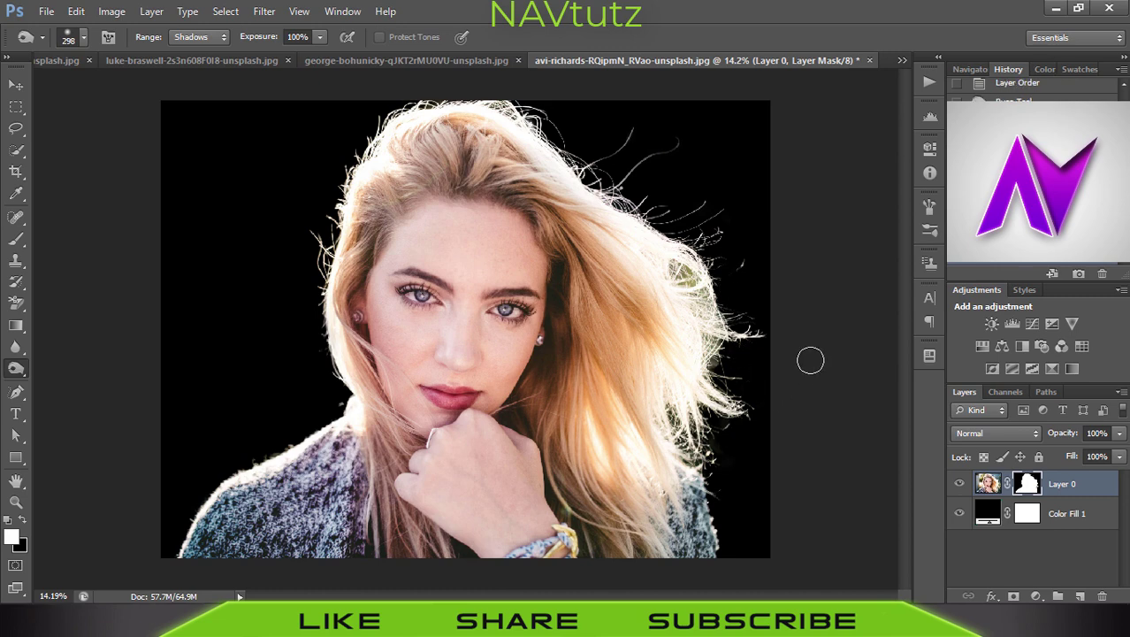
- Make a Select > Color Range selection of sampled hair-edge colours at Fuzziness 96
{"action": "left_click", "coordinate": [259, 11]}
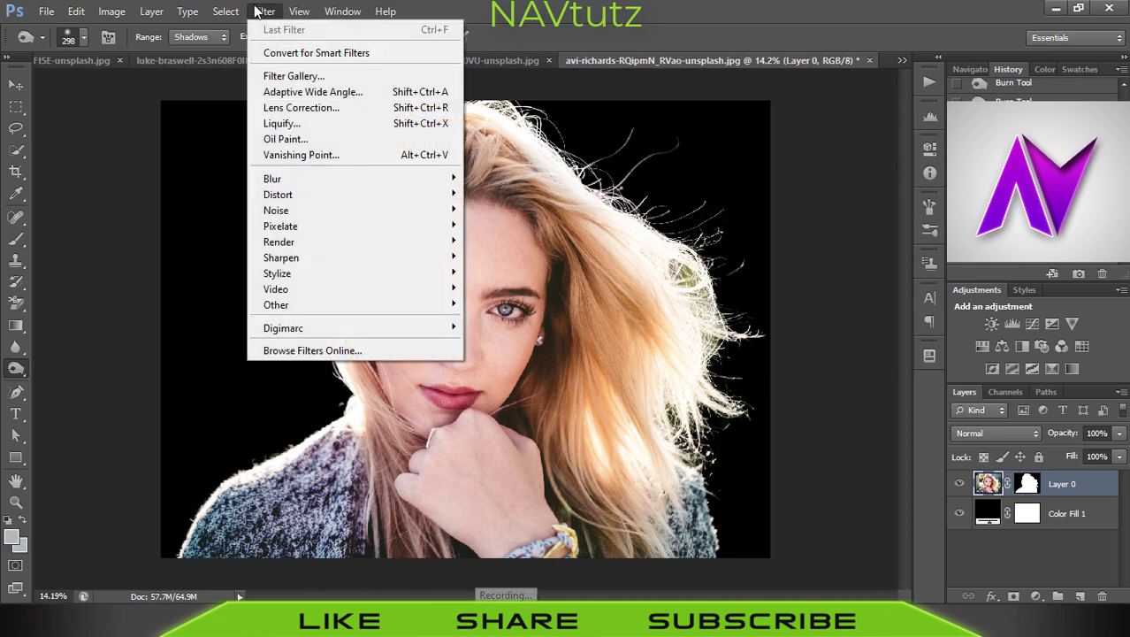
{"action": "left_click", "coordinate": [252, 155]}
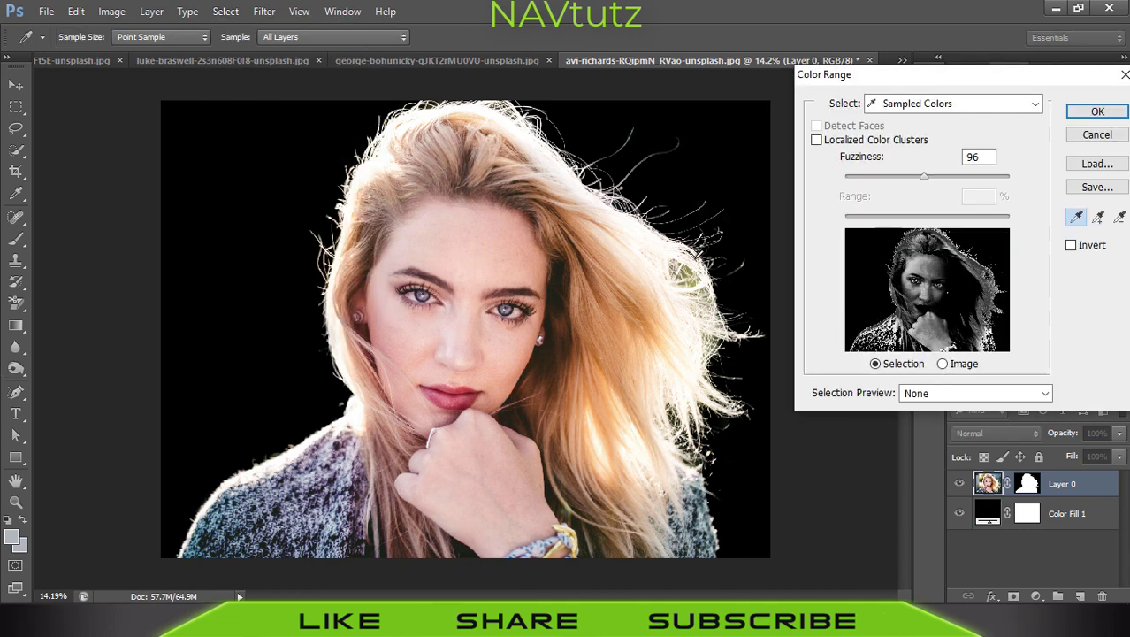
{"action": "left_click", "coordinate": [686, 268]}
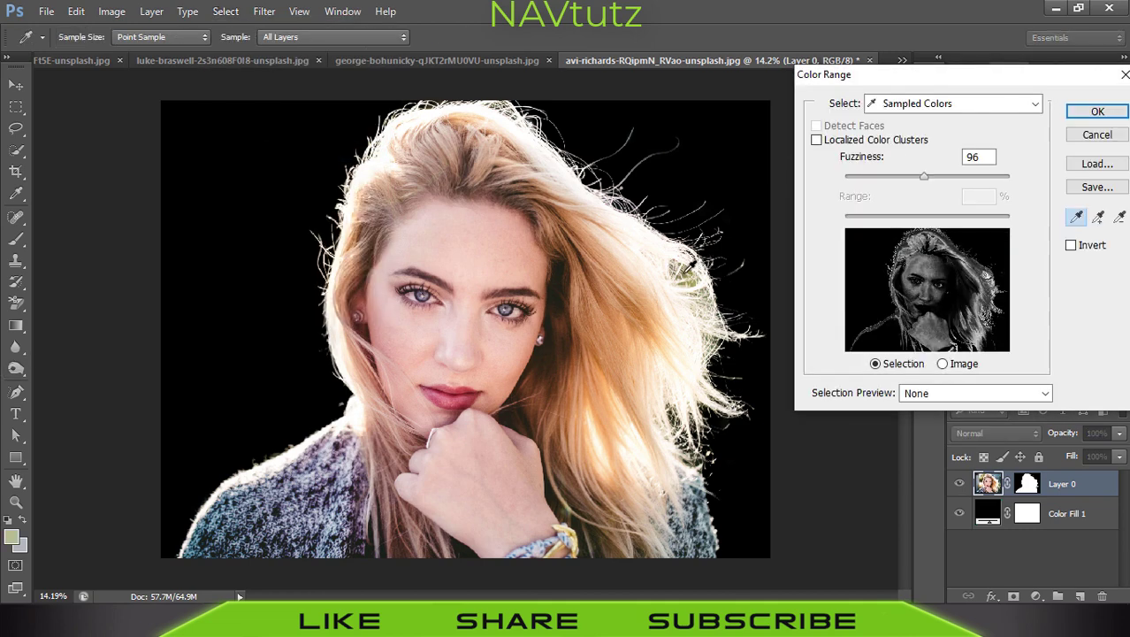
{"action": "left_click", "coordinate": [687, 267]}
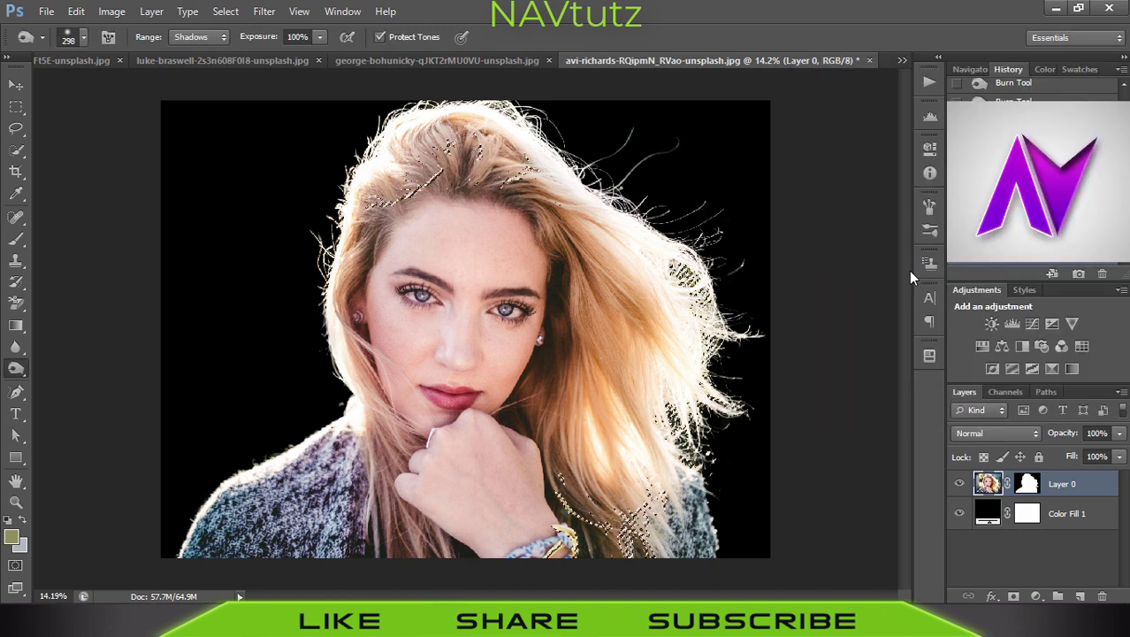
- Subtract the head, neck and sweater from the selection with the Lasso in Subtract mode
{"action": "left_click", "coordinate": [16, 127]}
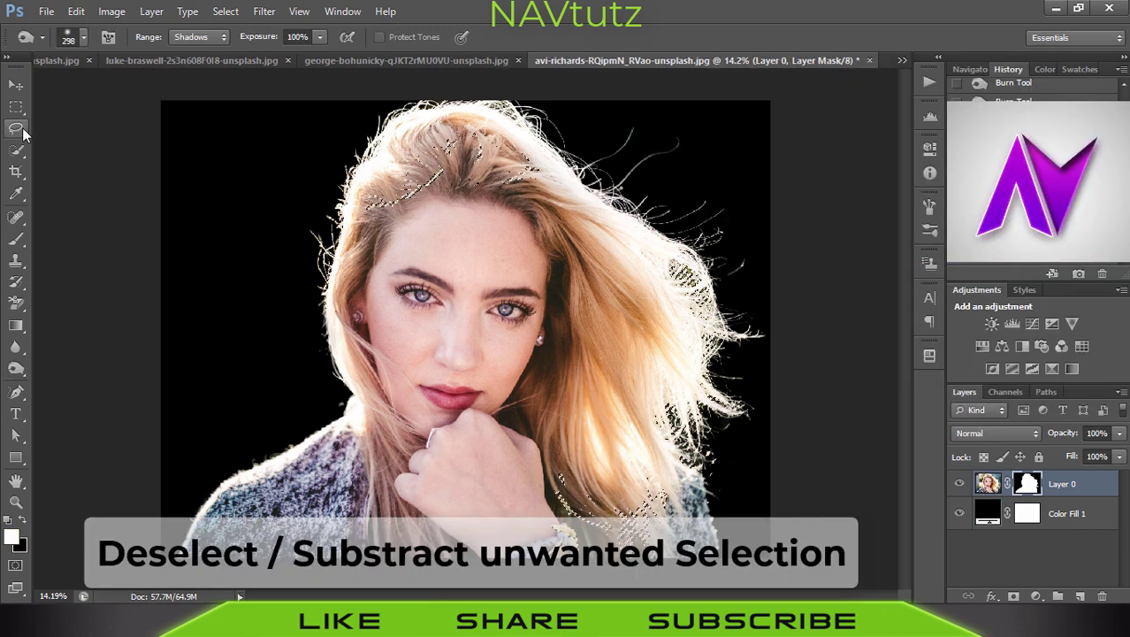
{"action": "left_click", "coordinate": [103, 38]}
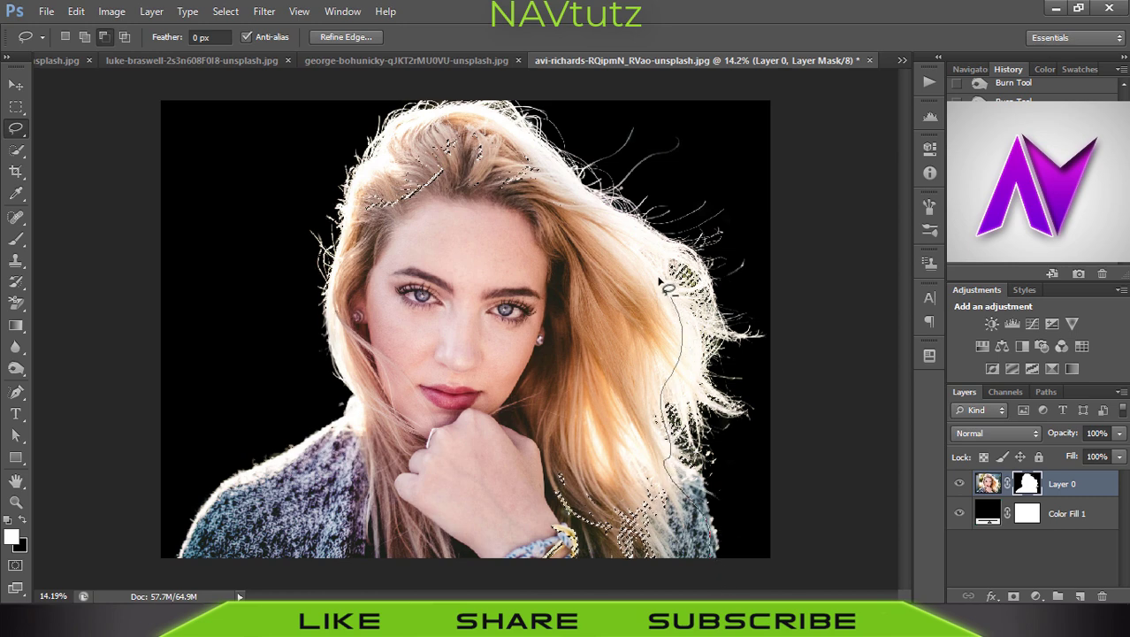
{"action": "left_click_drag", "start_coordinate": [452, 130], "coordinate": [375, 168]}
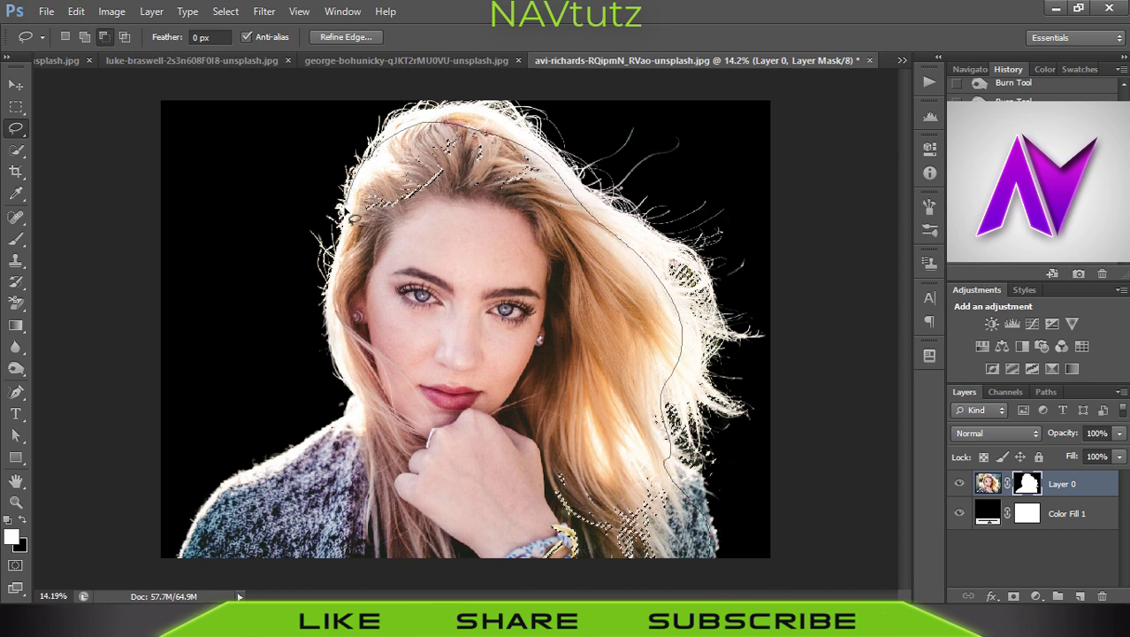
{"action": "left_click_drag", "start_coordinate": [358, 381], "coordinate": [344, 571]}
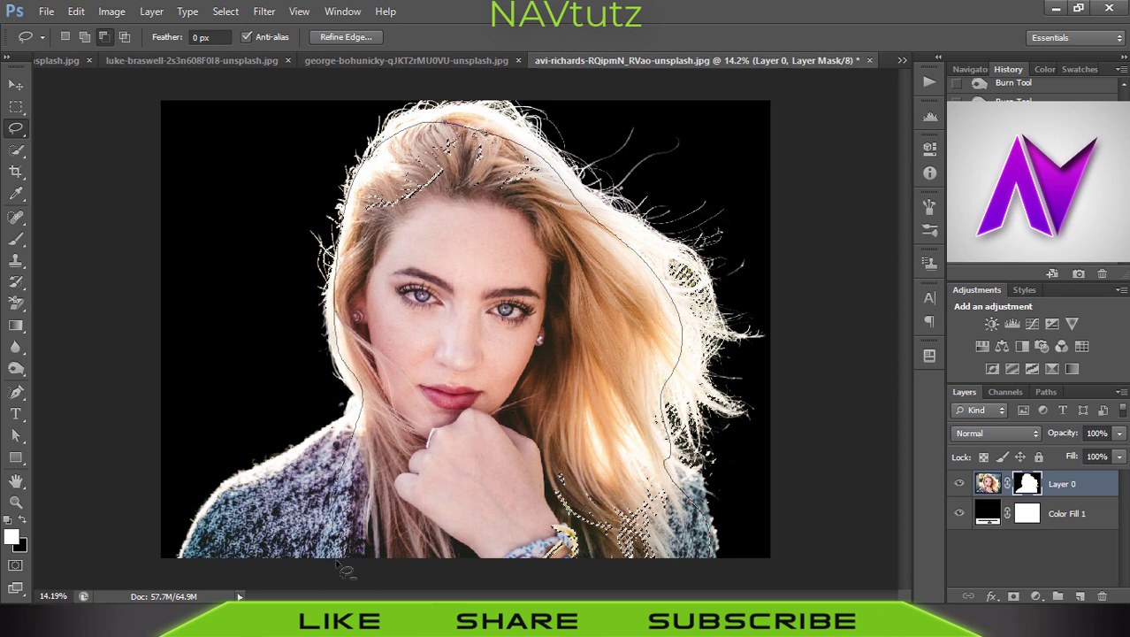
- Fill the remaining halo selection with black on the mask and deselect
{"action": "key", "text": "ctrl+BackSpace"}
{"action": "key", "text": "ctrl+d"}
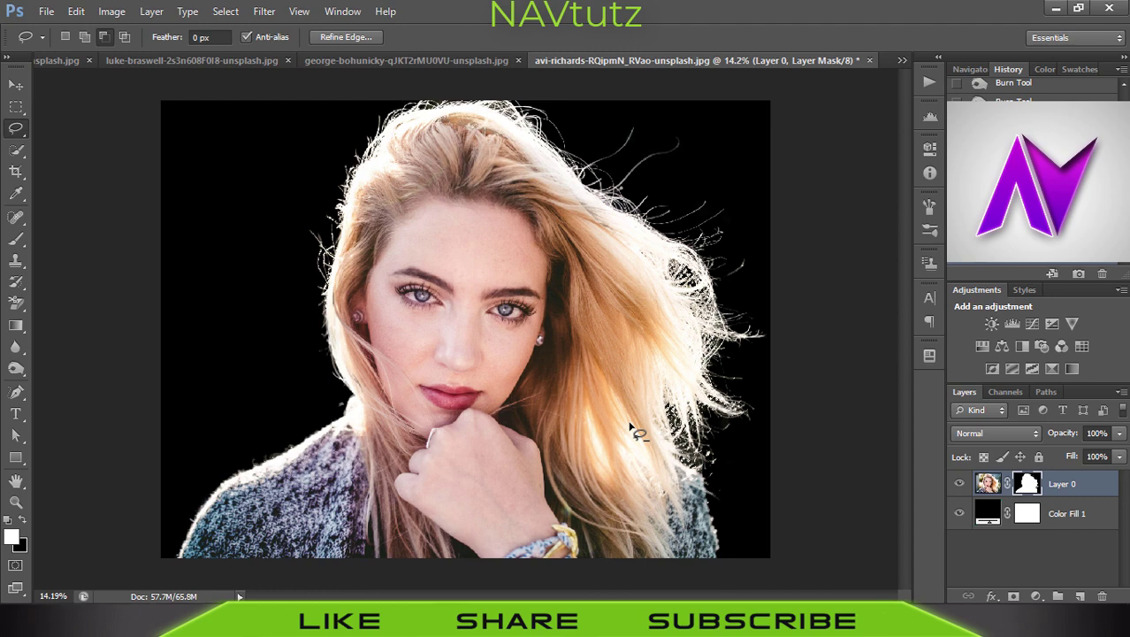
{"action": "key", "text": "ctrl+d"}
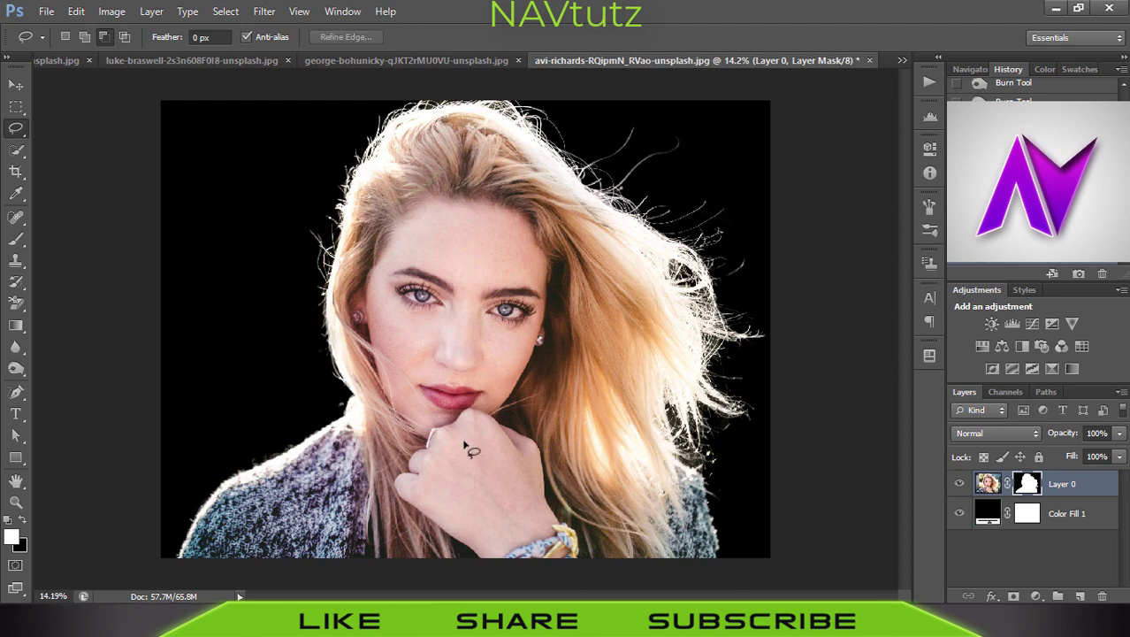
- Paint white on the mask with the Brush to restore hair and chin patches, then pick Burn
{"action": "left_click", "coordinate": [16, 239]}
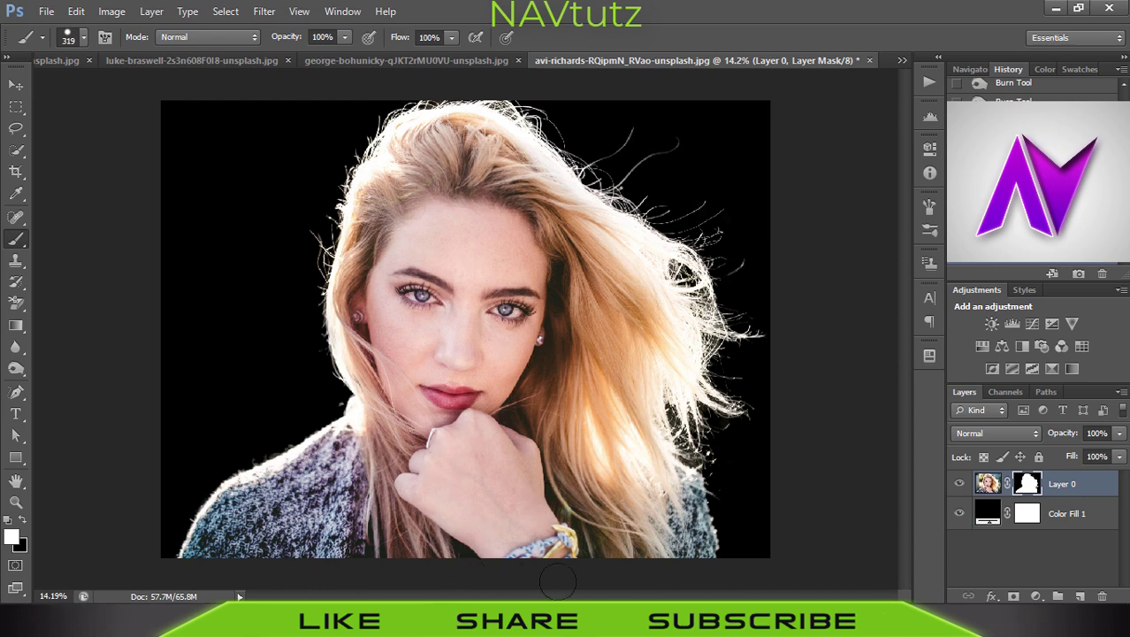
{"action": "key", "text": "o"}
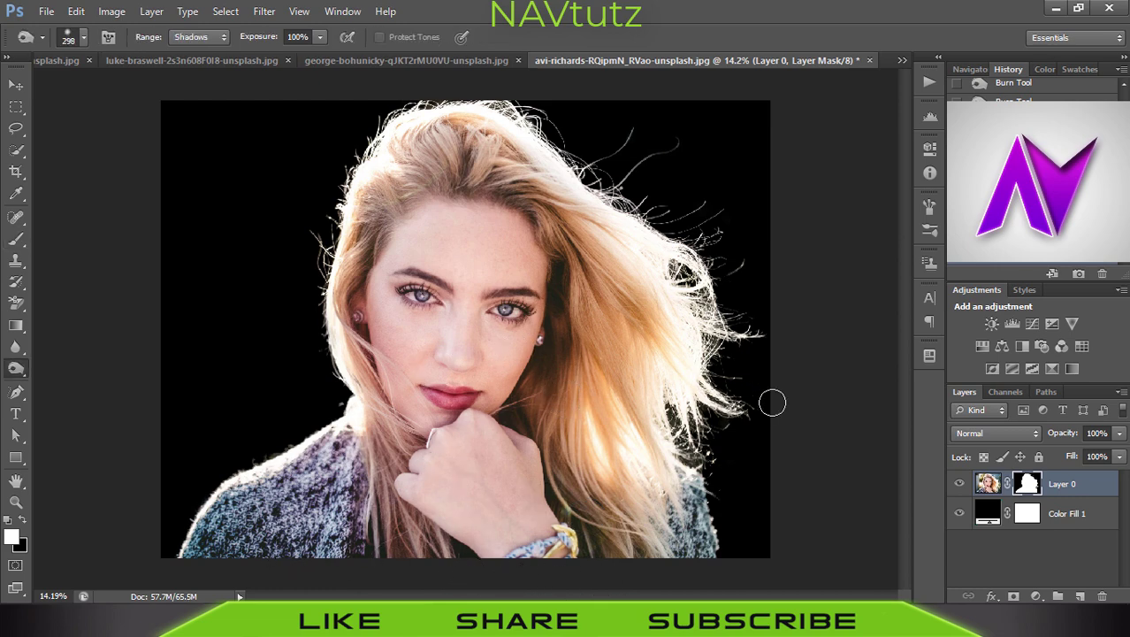
- Open Refine Mask from the layer mask thumbnail and move its window aside
{"action": "double_click", "coordinate": [1030, 483]}
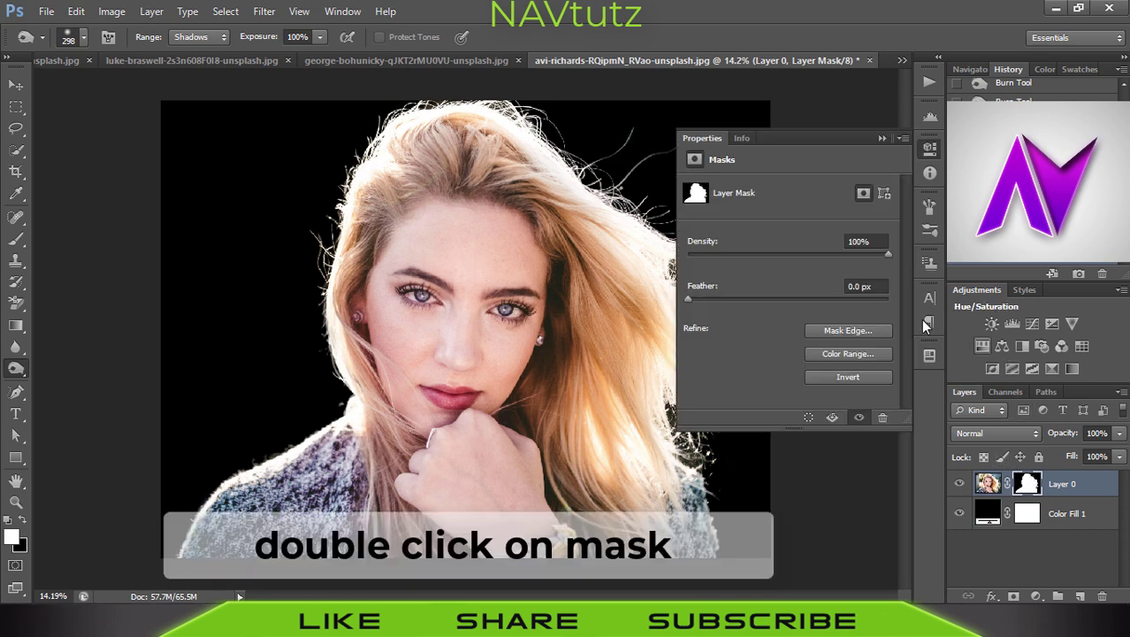
{"action": "key", "text": "ctrl+alt+r"}
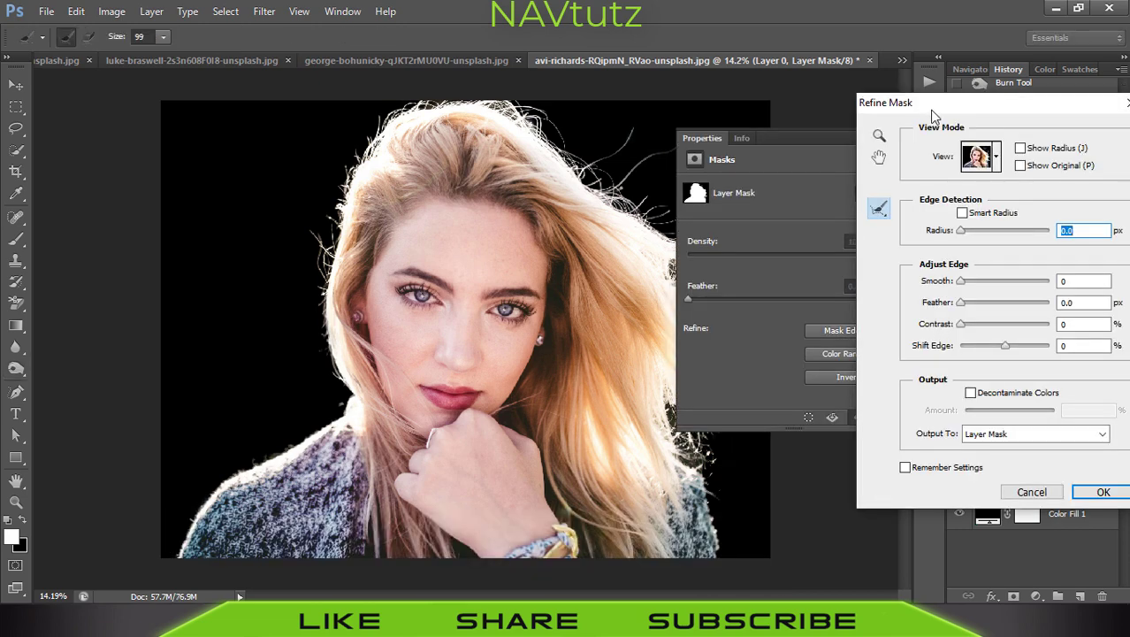
{"action": "mouse_move", "coordinate": [931, 110]}
{"action": "left_mouse_down"}
{"action": "mouse_move", "coordinate": [1017, 195]}
{"action": "mouse_move", "coordinate": [871, 57]}
{"action": "left_mouse_up"}
{"action": "left_click", "coordinate": [882, 139]}
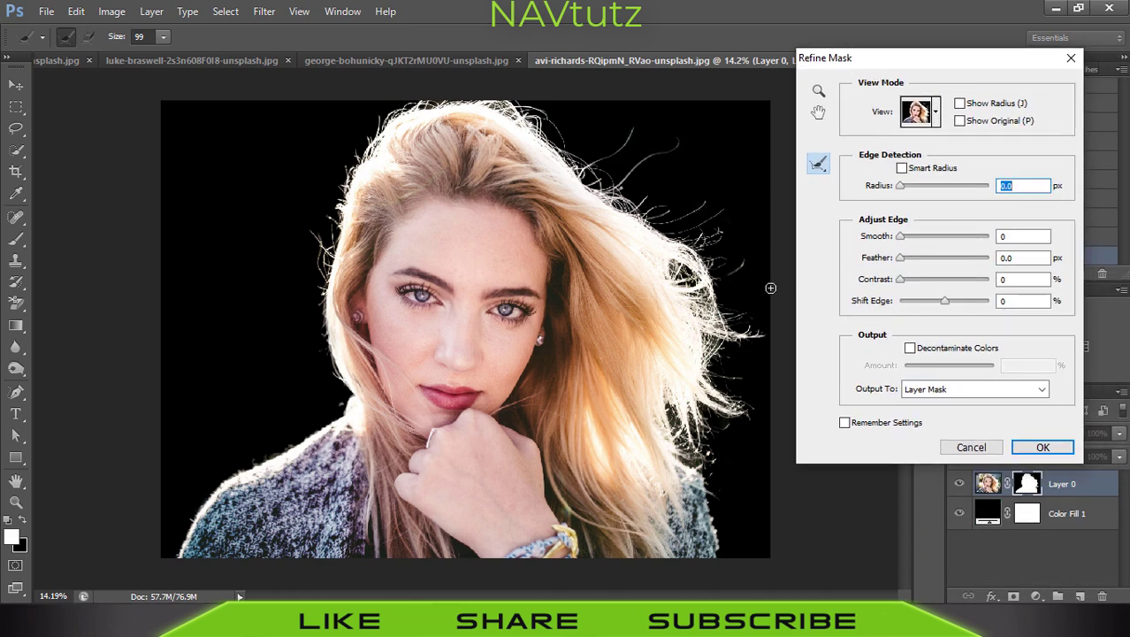
- Brush Refine Radius over the right, lower-right and crown hair edges
{"action": "left_click_drag", "start_coordinate": [732, 338], "coordinate": [698, 321]}
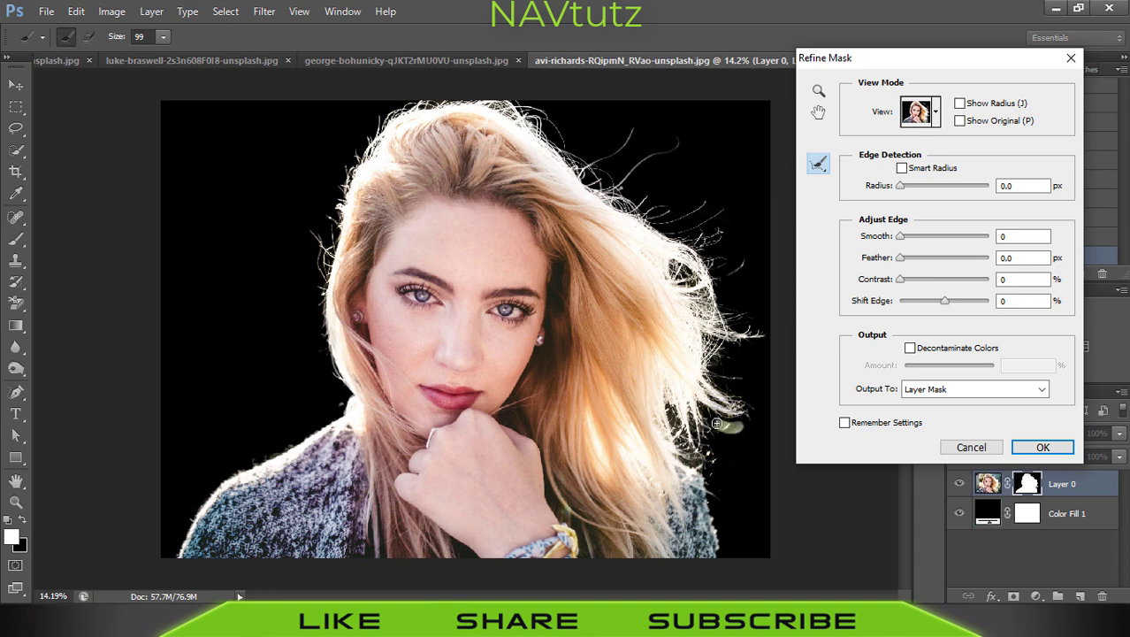
{"action": "left_click_drag", "start_coordinate": [712, 416], "coordinate": [690, 468]}
{"action": "left_click_drag", "start_coordinate": [495, 104], "coordinate": [616, 203]}
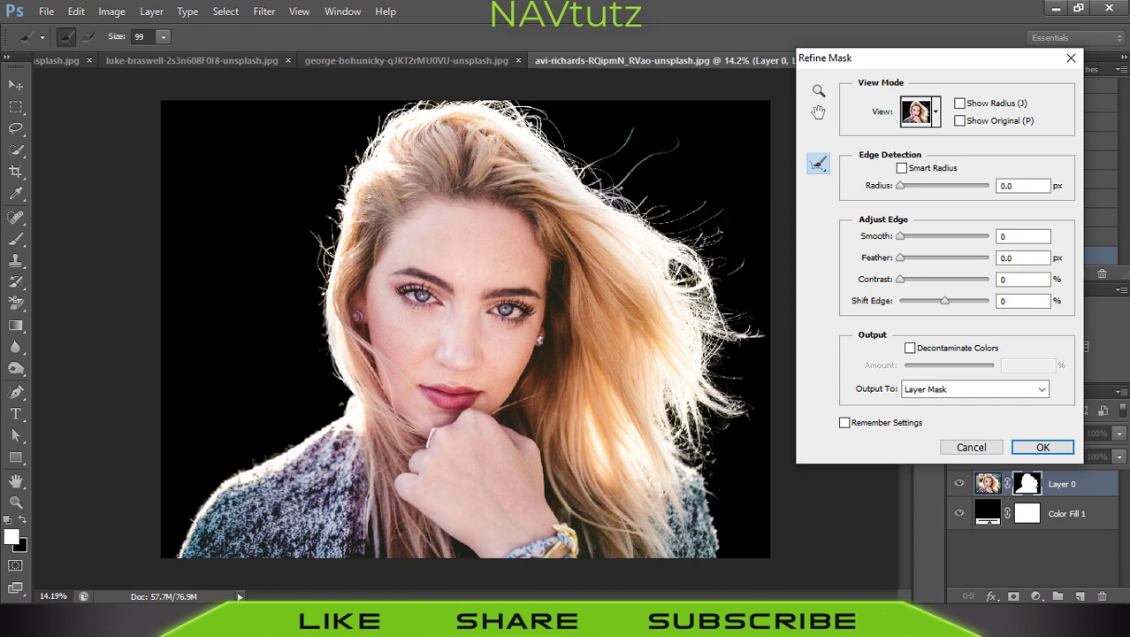
{"action": "left_click_drag", "start_coordinate": [731, 338], "coordinate": [711, 379]}
{"action": "left_click_drag", "start_coordinate": [775, 325], "coordinate": [748, 410]}
- Set Radius 28.4 px with Smart Radius and Shift Edge +25, and apply the mask refinement
{"action": "left_click", "coordinate": [1005, 185]}
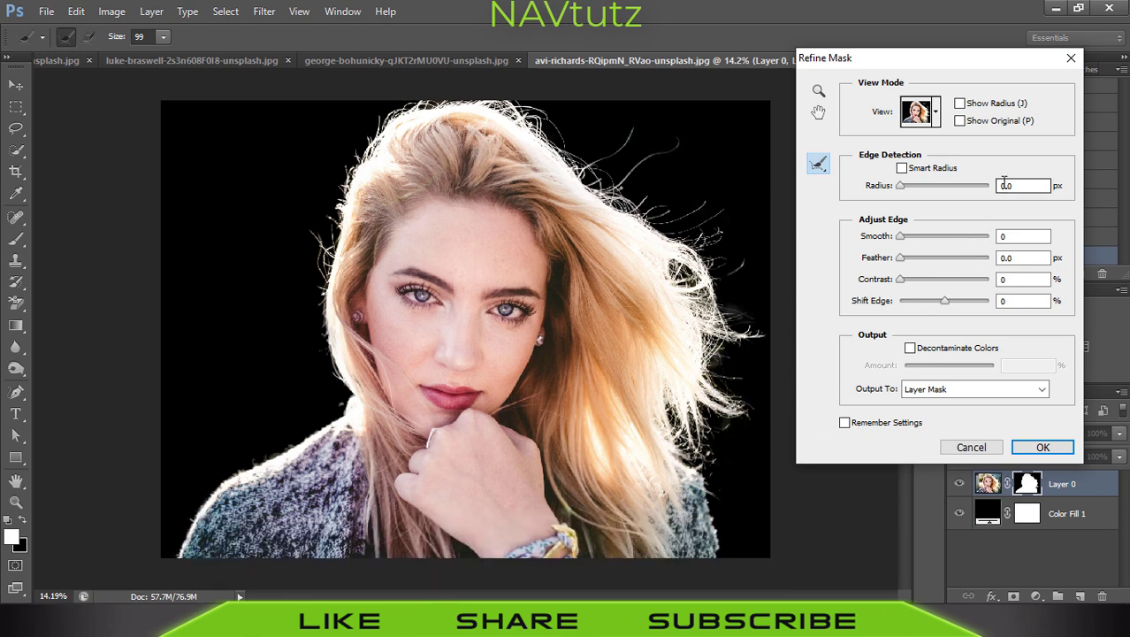
{"action": "left_click", "coordinate": [944, 187]}
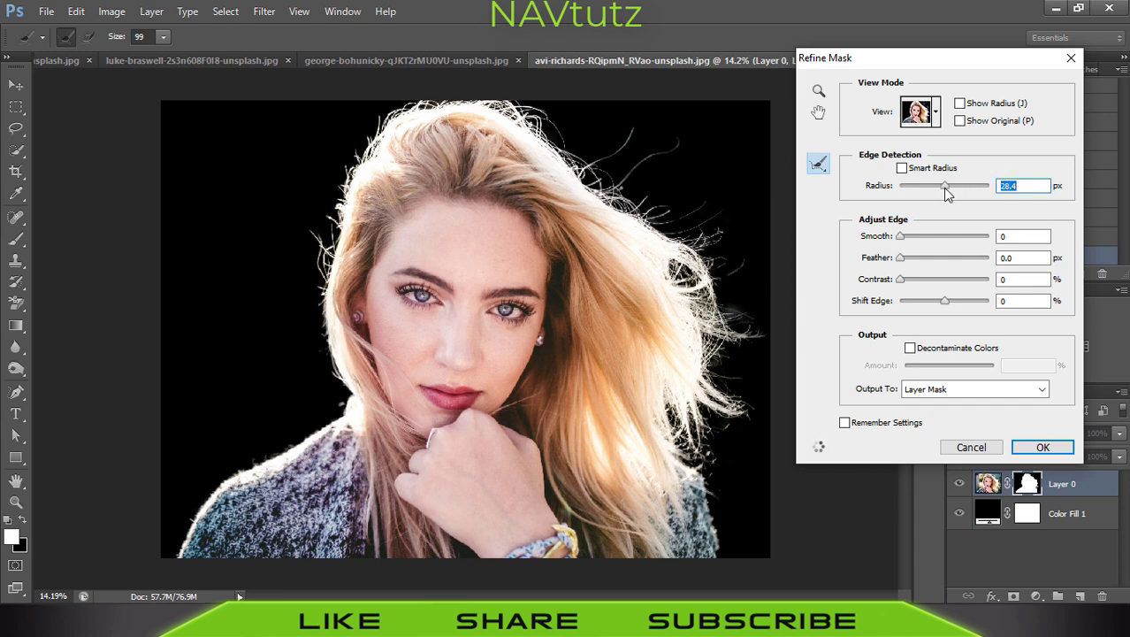
{"action": "left_click", "coordinate": [911, 171]}
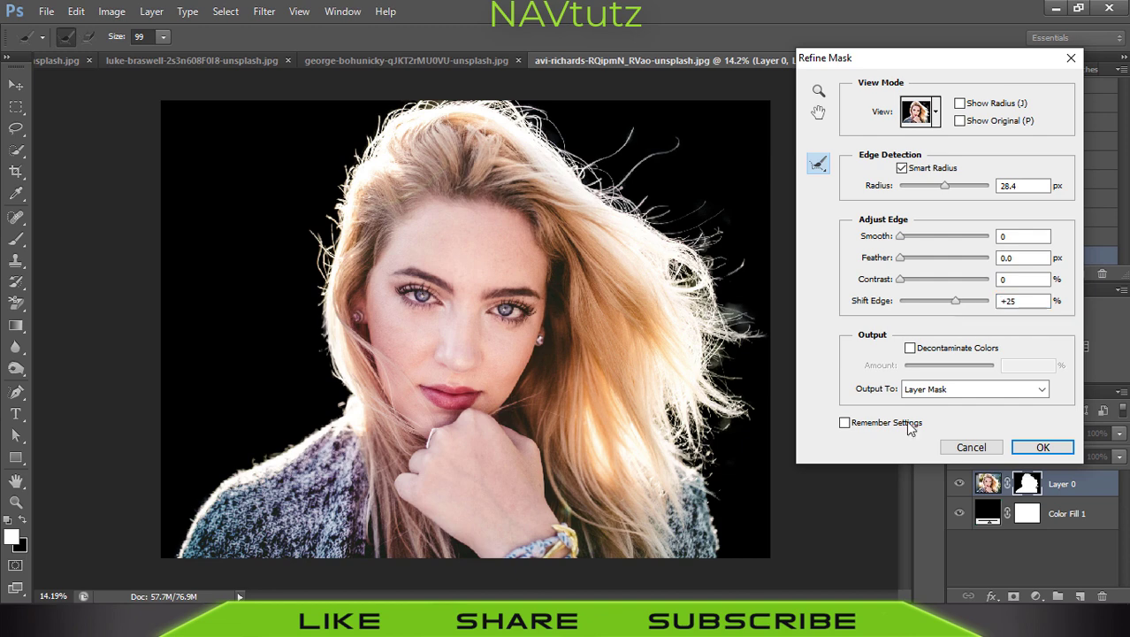
{"action": "left_click", "coordinate": [1037, 448]}
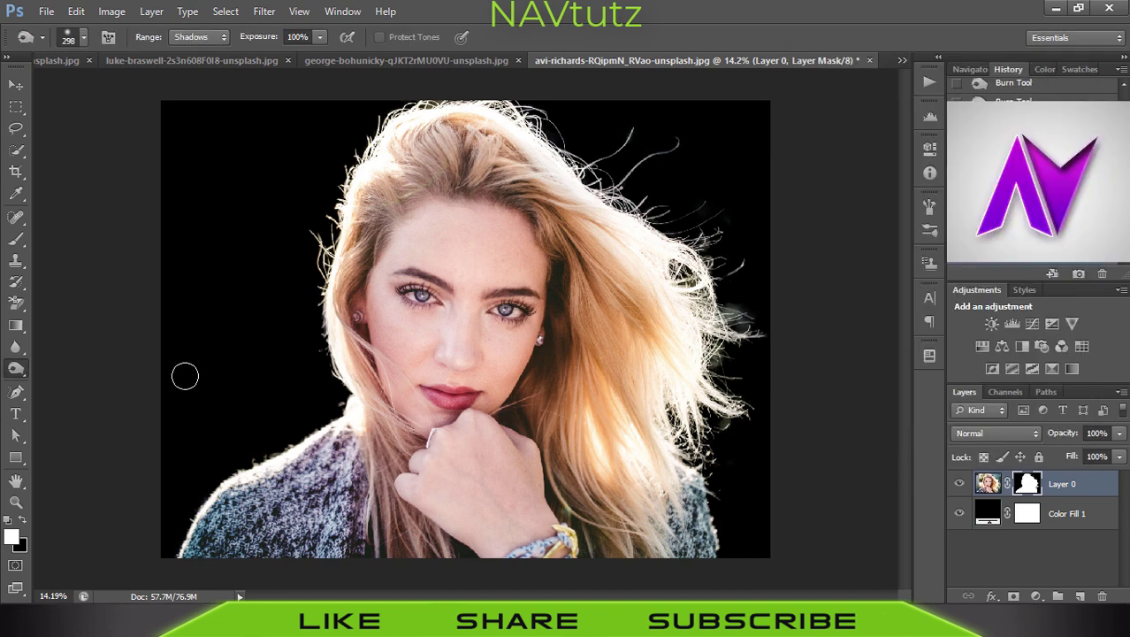
- Burn away the grey halo around the right-side hair strands
{"action": "right_click", "coordinate": [18, 370]}
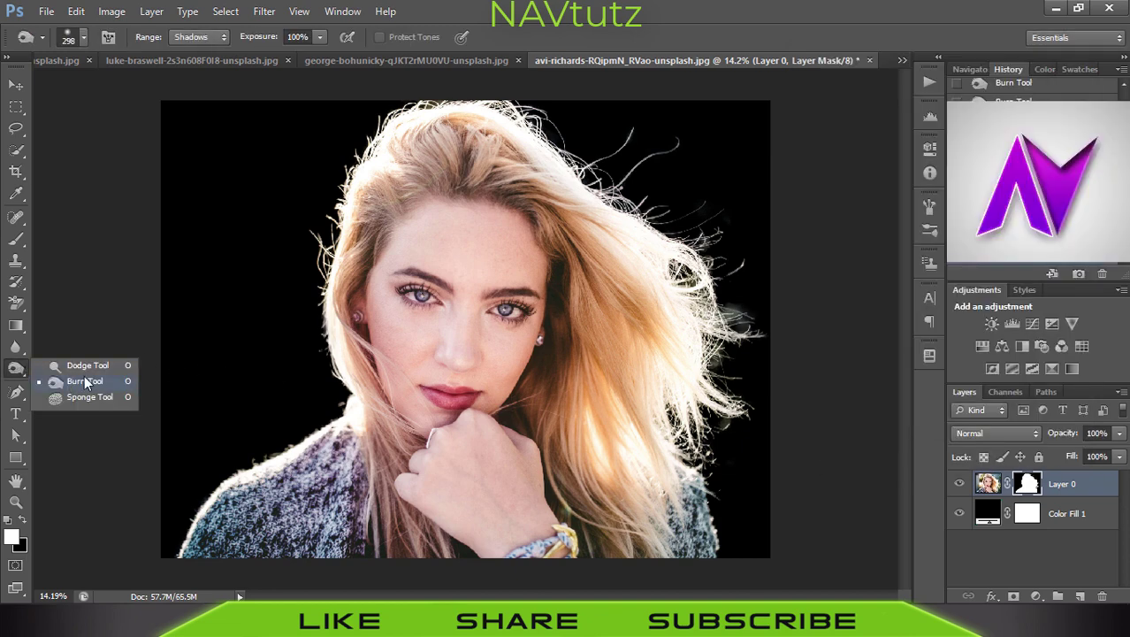
{"action": "left_click", "coordinate": [86, 383]}
{"action": "left_click_drag", "start_coordinate": [743, 345], "coordinate": [721, 352]}
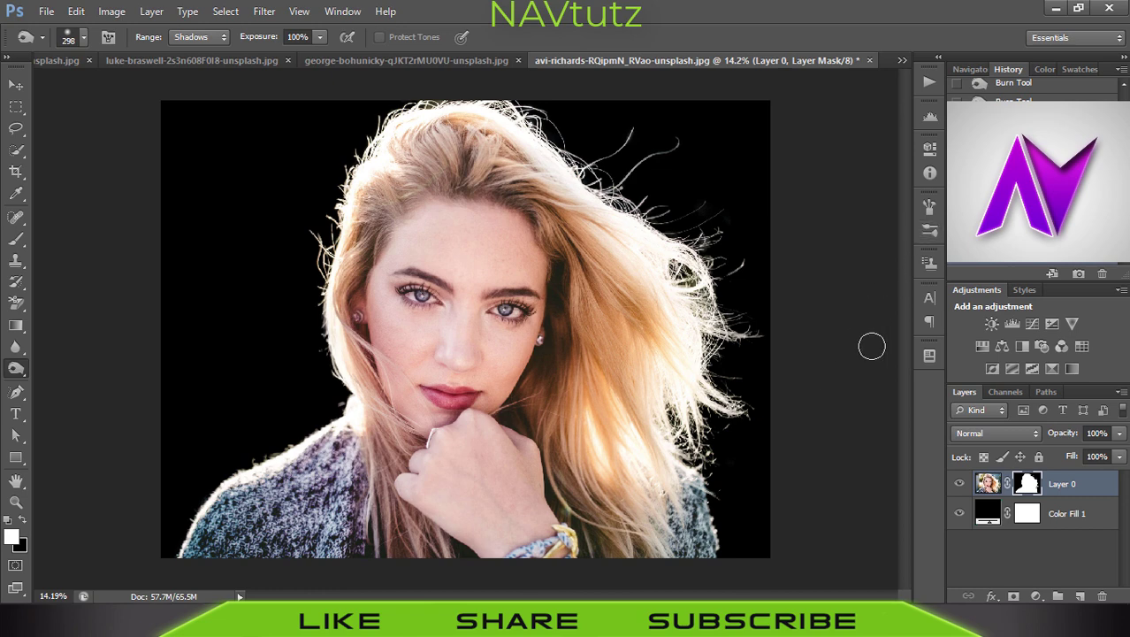
{"action": "scroll", "coordinate": [871, 345], "scroll_direction": "up", "scroll_amount": 1}
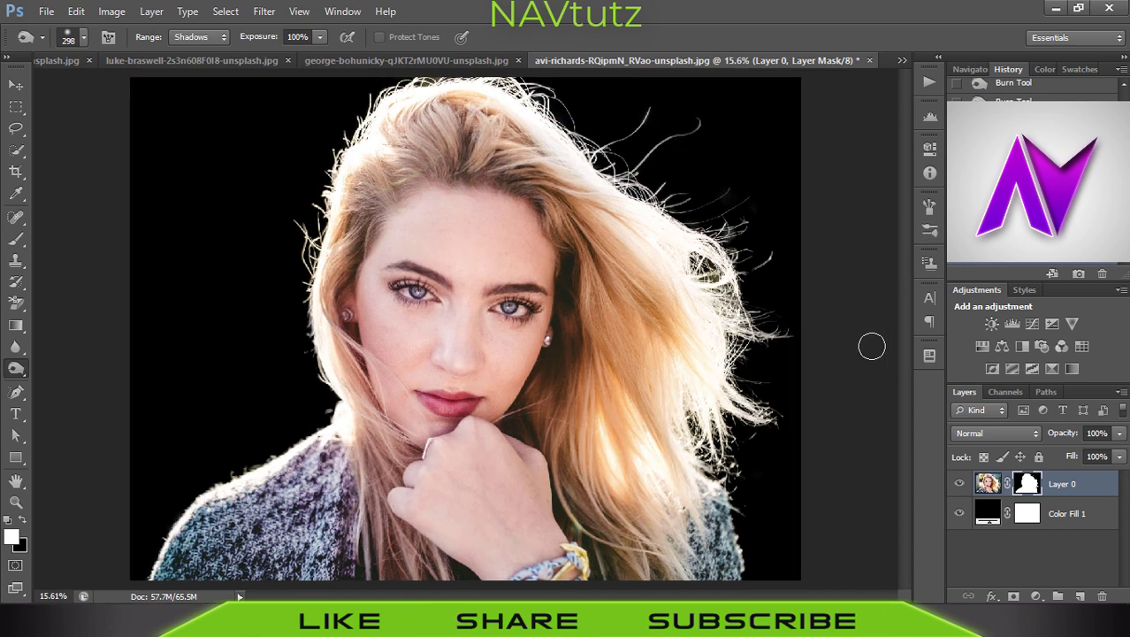
- Disable Layer 0's mask and toggle it to compare the cutout with the original
{"action": "right_click", "coordinate": [1028, 489]}
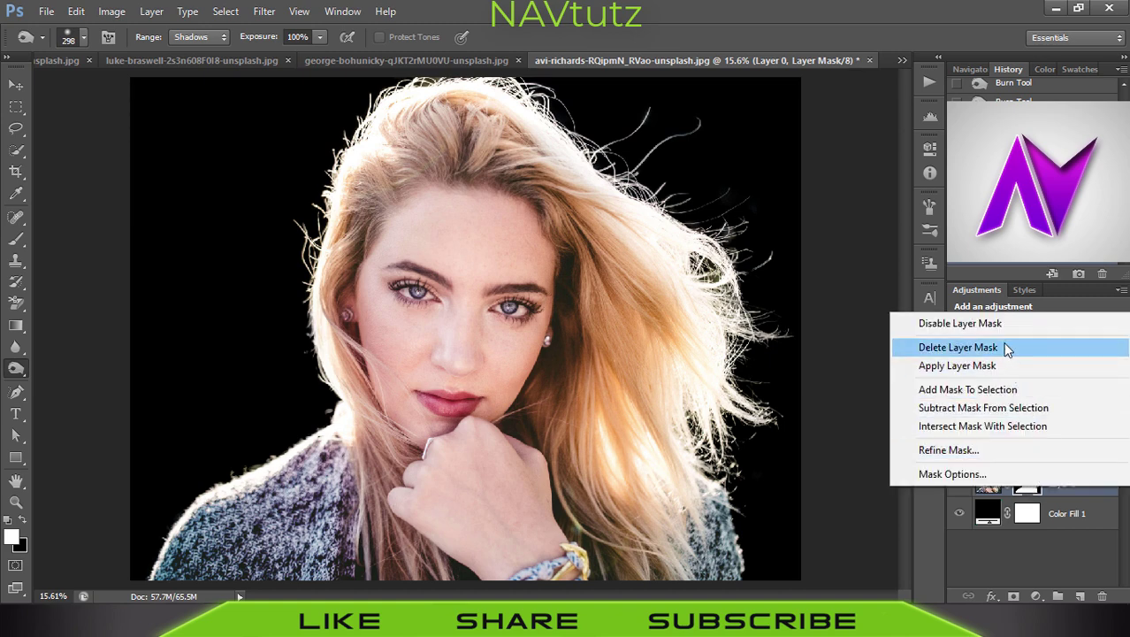
{"action": "left_click", "coordinate": [988, 318]}
{"action": "key", "text": "ctrl+z"}
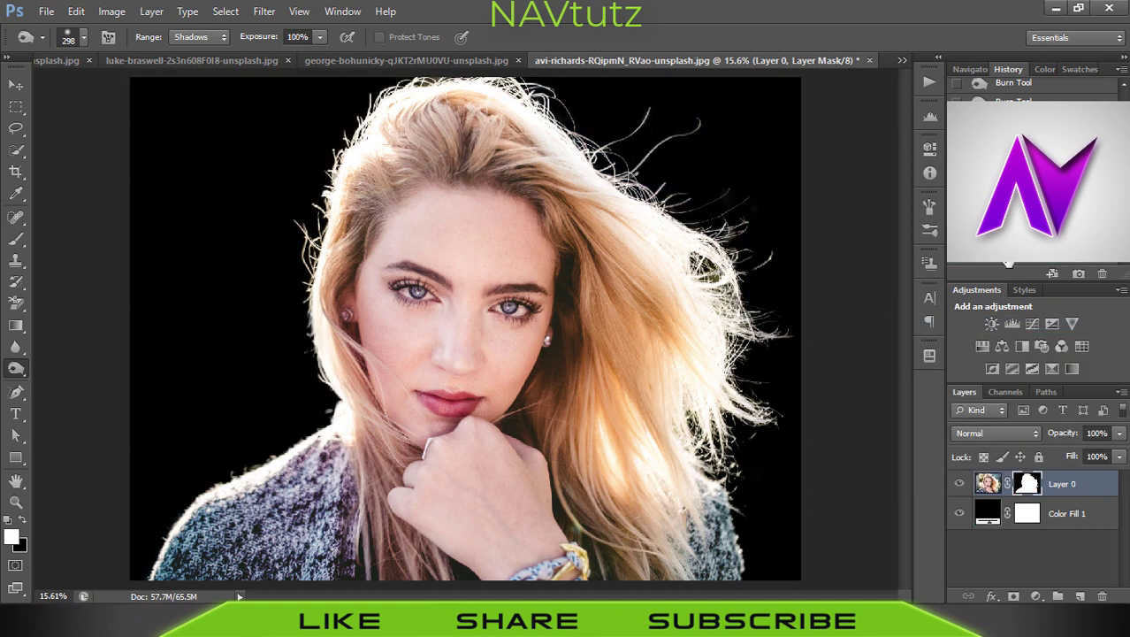
{"action": "key", "text": "ctrl+z"}
{"action": "key", "text": "ctrl+z"}
{"action": "key", "text": "ctrl+z"}
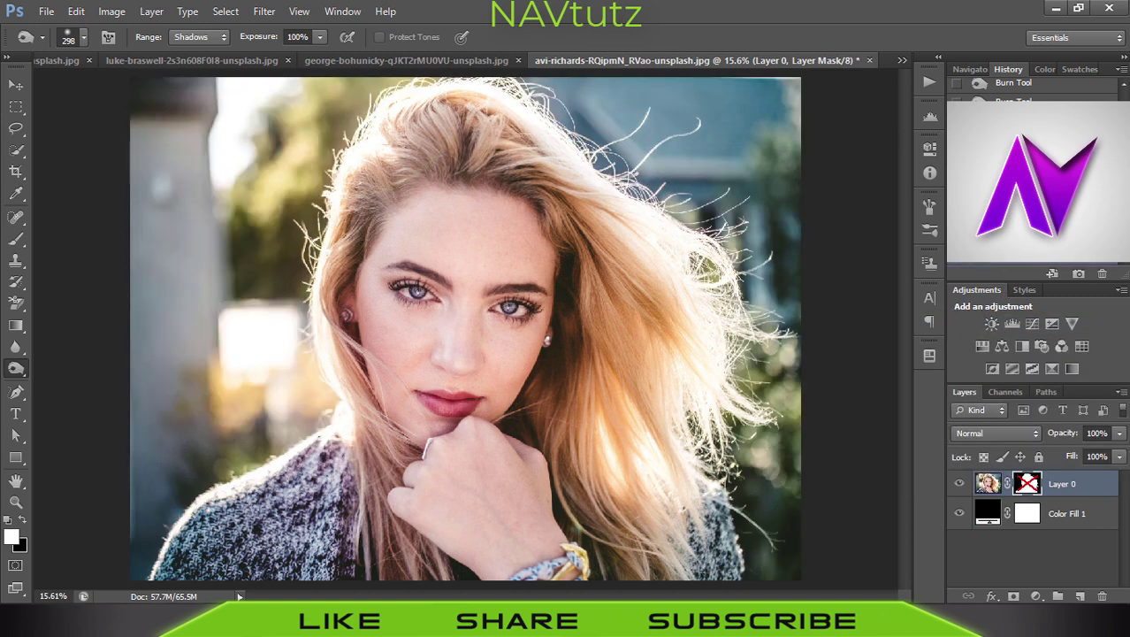
{"action": "key", "text": "ctrl+z"}
{"action": "key", "text": "ctrl+z"}
{"action": "key", "text": "ctrl+z"}
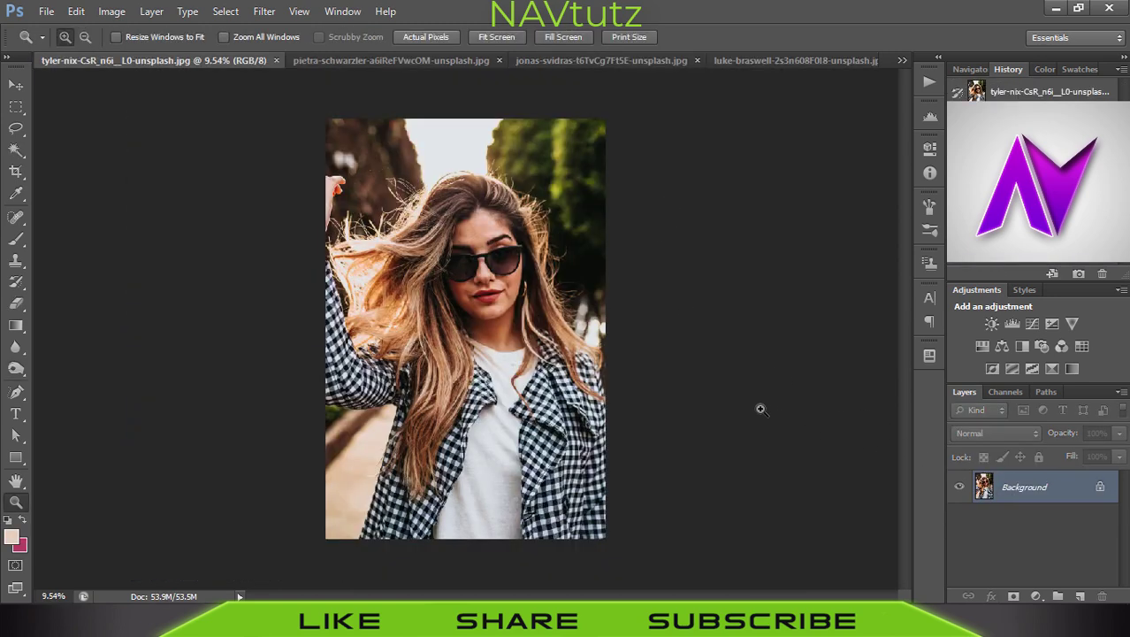
- Paint a Quick Selection over the sunglasses woman's face, hair and shirt
{"action": "left_click_drag", "start_coordinate": [1021, 485], "coordinate": [1080, 595]}
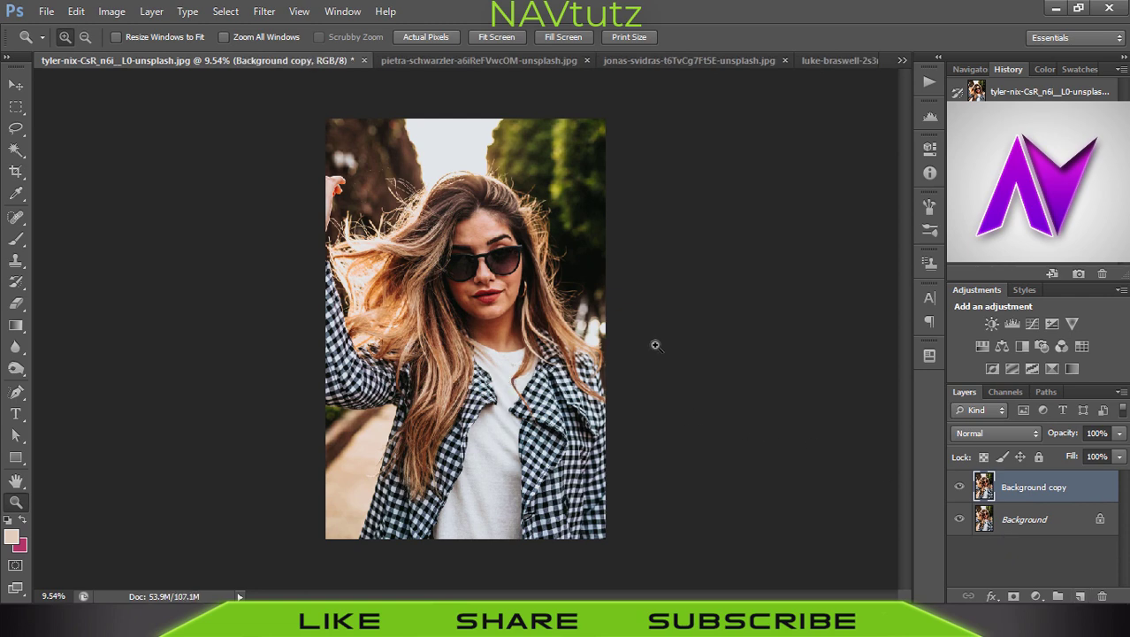
{"action": "left_click", "coordinate": [521, 324]}
{"action": "key", "text": "ctrl+z"}
{"action": "left_click", "coordinate": [15, 150]}
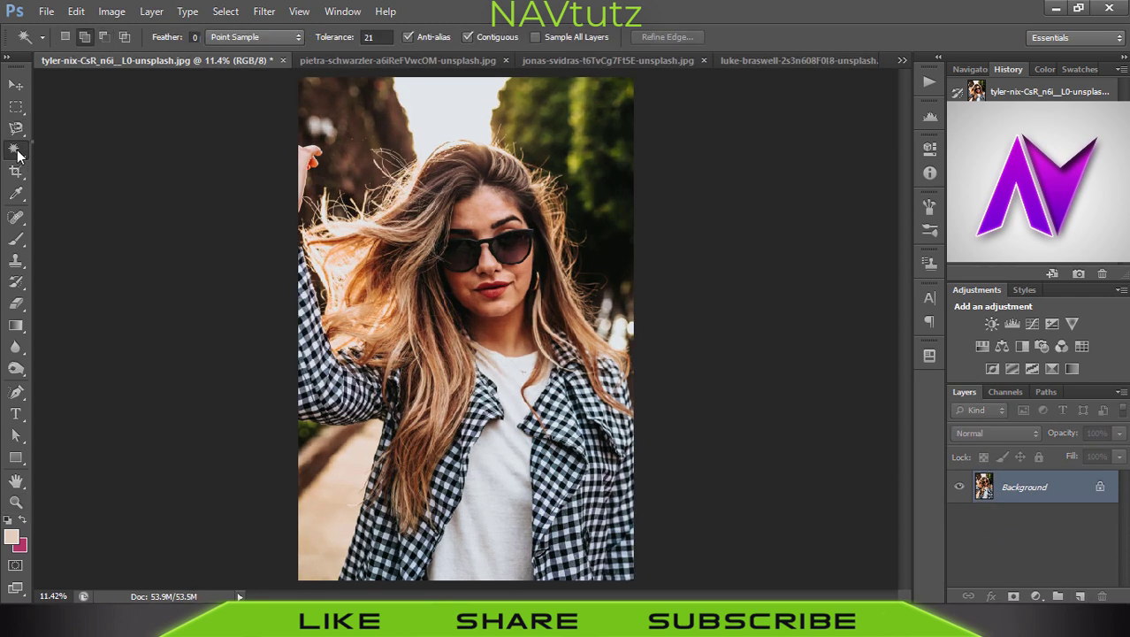
{"action": "right_click", "coordinate": [16, 151]}
{"action": "left_click", "coordinate": [88, 148]}
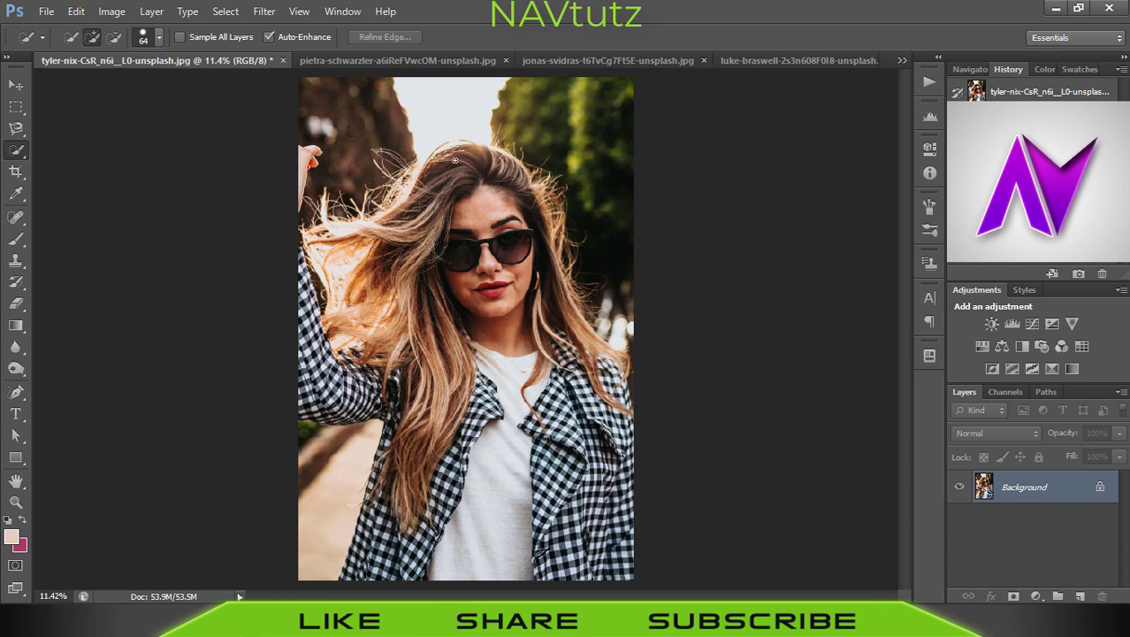
{"action": "mouse_move", "coordinate": [422, 208]}
{"action": "left_mouse_down"}
{"action": "mouse_move", "coordinate": [598, 506]}
{"action": "mouse_move", "coordinate": [366, 414]}
{"action": "mouse_move", "coordinate": [352, 338]}
{"action": "left_mouse_up"}
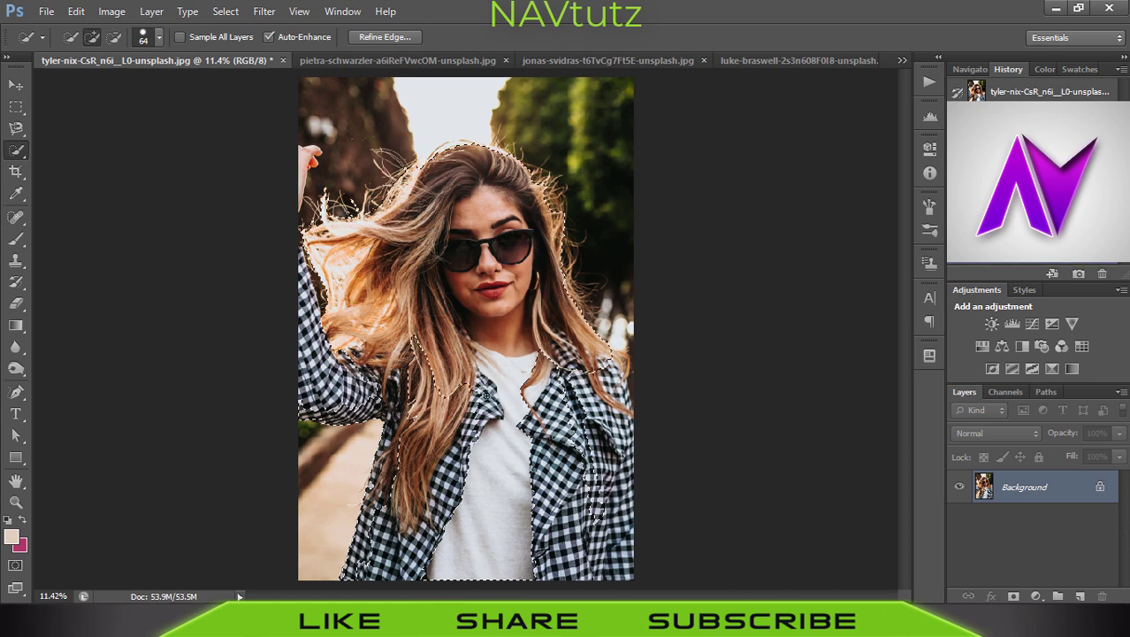
{"action": "left_click_drag", "start_coordinate": [352, 339], "coordinate": [372, 531]}
- Lasso in the chest, right shoulder out to the image edge, and the raised arm
{"action": "key", "text": "l"}
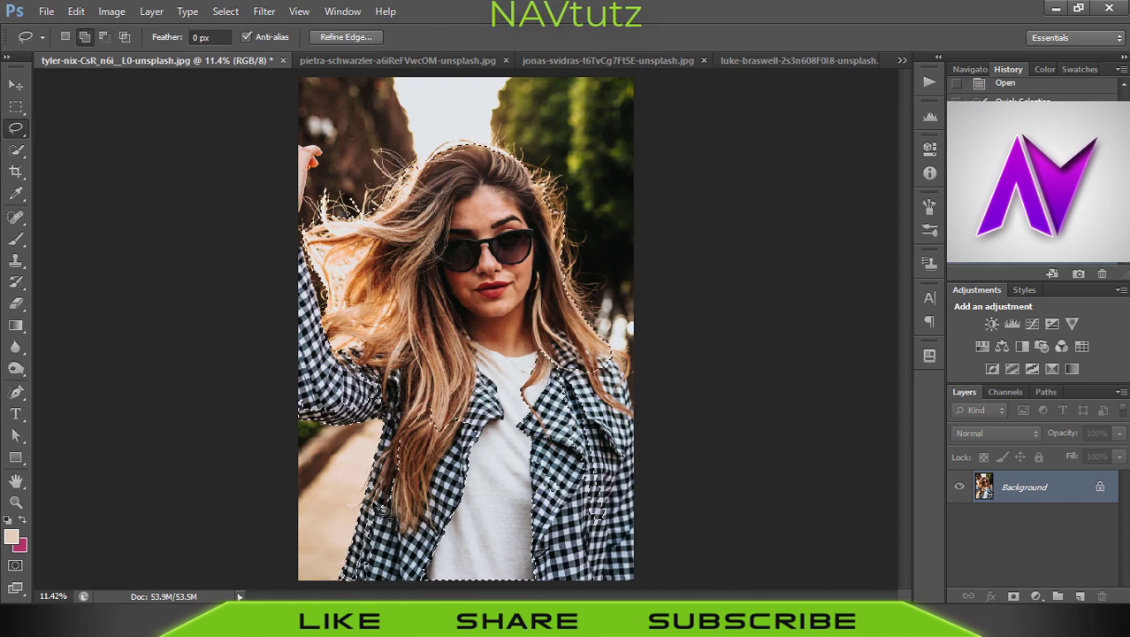
{"action": "mouse_move", "coordinate": [420, 363]}
{"action": "left_mouse_down"}
{"action": "mouse_move", "coordinate": [539, 345]}
{"action": "mouse_move", "coordinate": [483, 469]}
{"action": "left_mouse_up"}
{"action": "left_click_drag", "start_coordinate": [601, 353], "coordinate": [629, 389]}
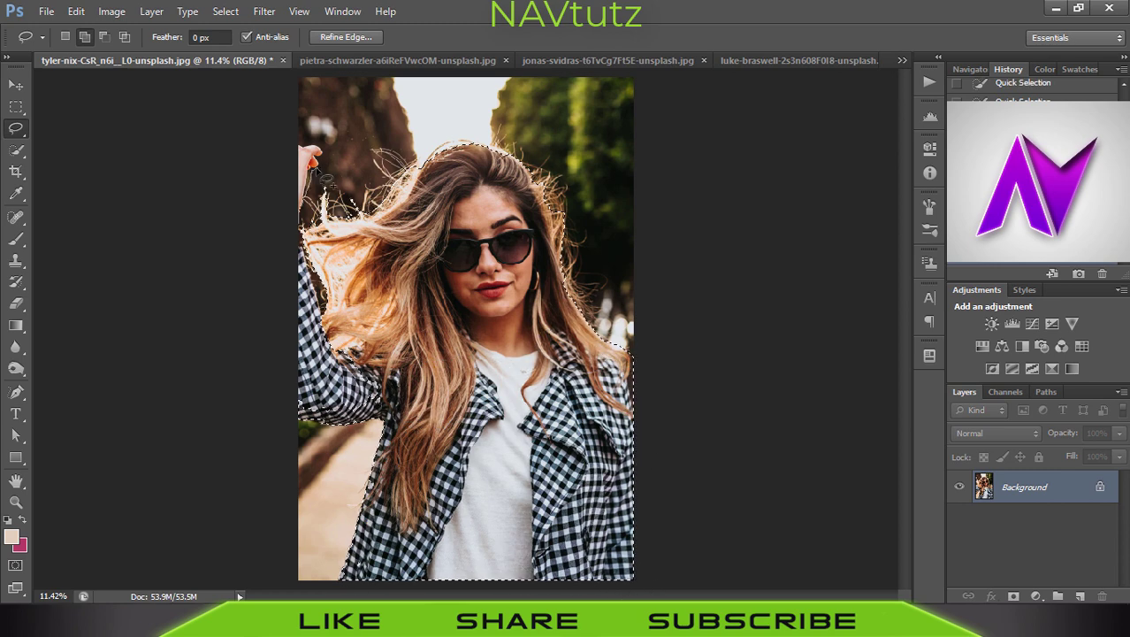
{"action": "mouse_move", "coordinate": [309, 159]}
{"action": "left_mouse_down"}
{"action": "mouse_move", "coordinate": [372, 428]}
{"action": "mouse_move", "coordinate": [309, 257]}
{"action": "left_mouse_up"}
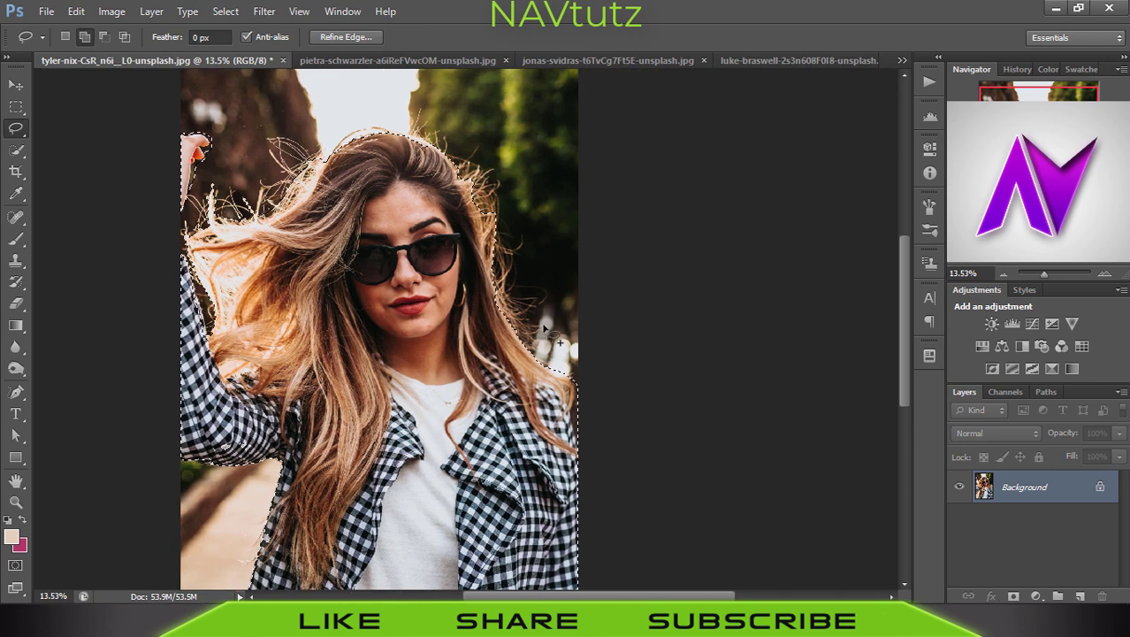
- In Refine Edge, turn on Smart Radius and brush the flyaway hair along the left and top
{"action": "left_click", "coordinate": [346, 38]}
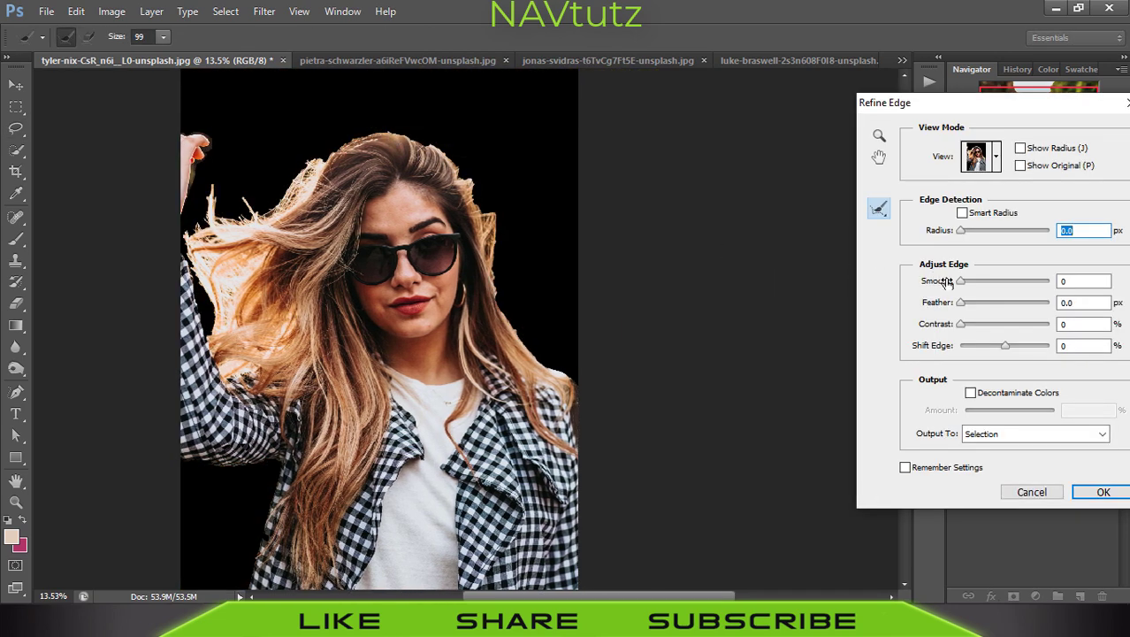
{"action": "left_click_drag", "start_coordinate": [975, 233], "coordinate": [1024, 234]}
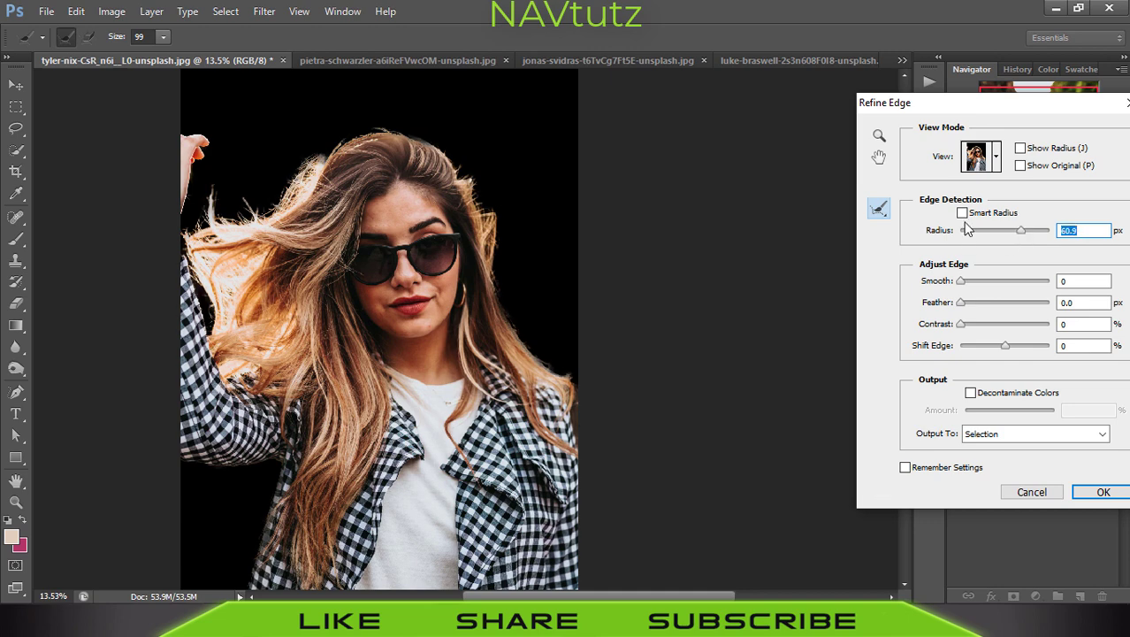
{"action": "left_click", "coordinate": [962, 213]}
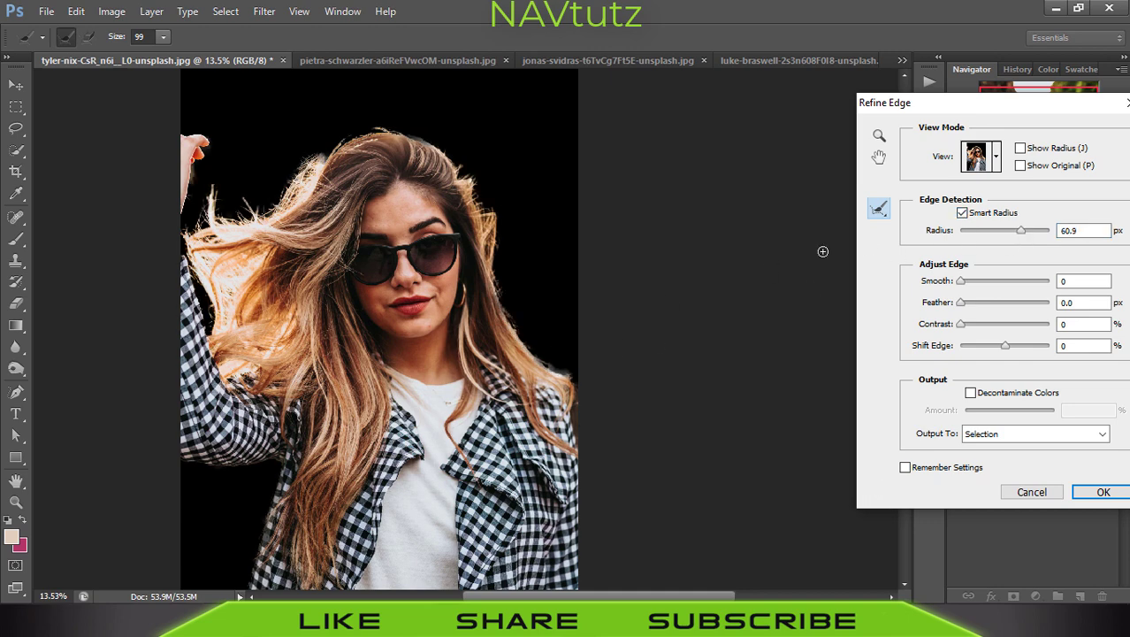
{"action": "left_click_drag", "start_coordinate": [1023, 232], "coordinate": [1054, 239]}
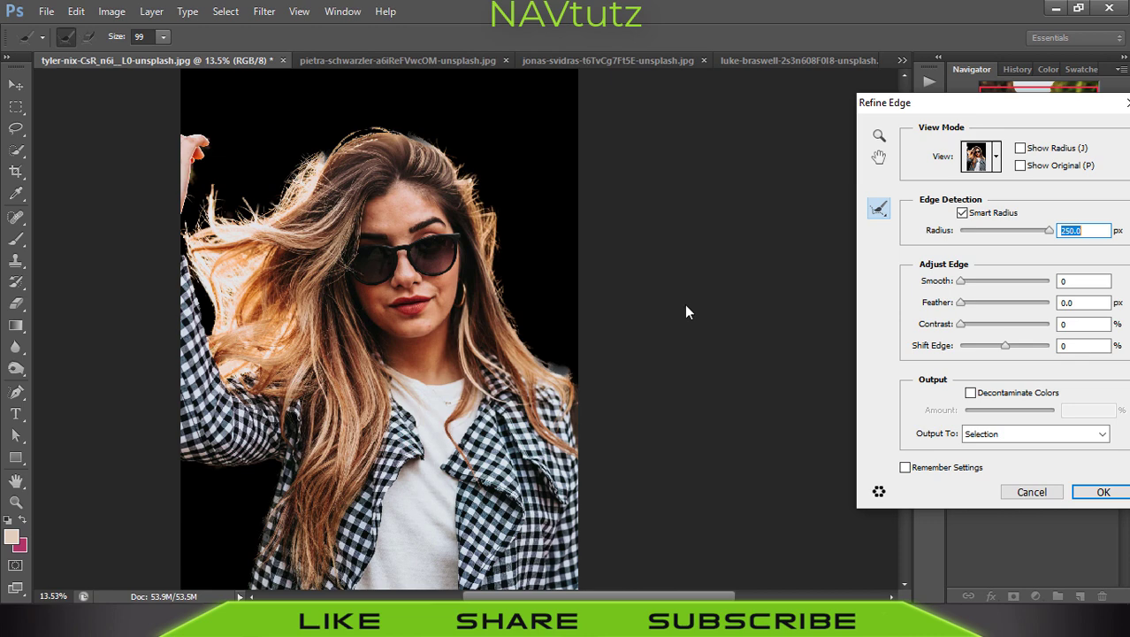
{"action": "mouse_move", "coordinate": [315, 162]}
{"action": "left_mouse_down"}
{"action": "mouse_move", "coordinate": [279, 144]}
{"action": "mouse_move", "coordinate": [423, 137]}
{"action": "mouse_move", "coordinate": [464, 182]}
{"action": "mouse_move", "coordinate": [491, 177]}
{"action": "mouse_move", "coordinate": [494, 274]}
{"action": "mouse_move", "coordinate": [510, 305]}
{"action": "mouse_move", "coordinate": [518, 238]}
{"action": "mouse_move", "coordinate": [540, 318]}
{"action": "mouse_move", "coordinate": [547, 292]}
{"action": "mouse_move", "coordinate": [518, 327]}
{"action": "mouse_move", "coordinate": [535, 351]}
{"action": "mouse_move", "coordinate": [573, 363]}
{"action": "mouse_move", "coordinate": [570, 418]}
{"action": "left_mouse_up"}
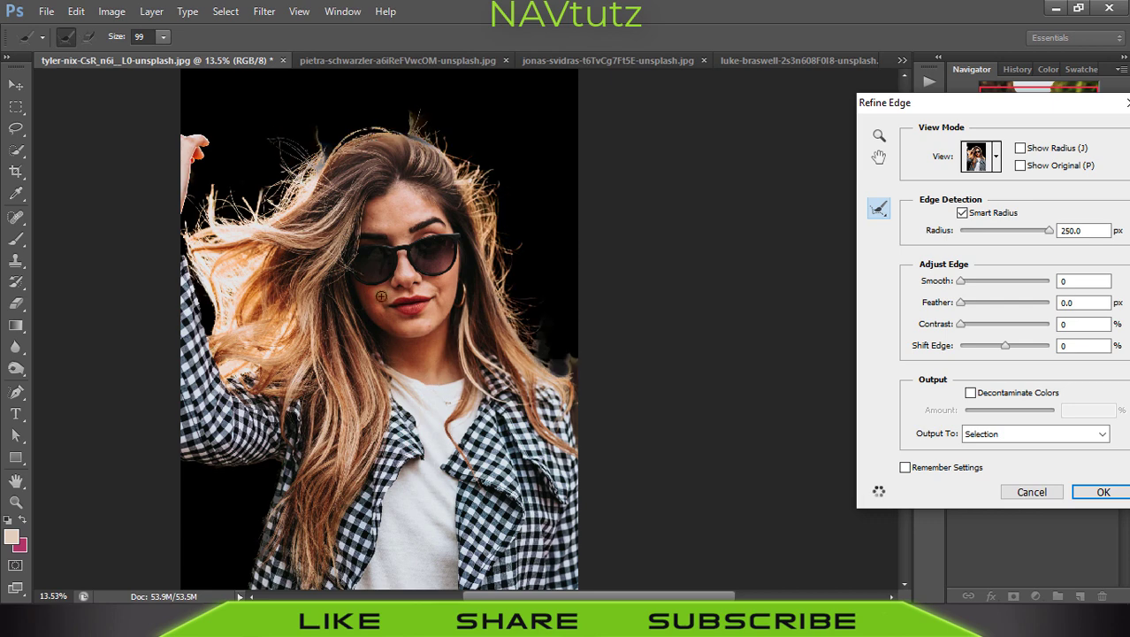
{"action": "mouse_move", "coordinate": [280, 222]}
{"action": "left_mouse_down"}
{"action": "mouse_move", "coordinate": [214, 210]}
{"action": "mouse_move", "coordinate": [212, 186]}
{"action": "mouse_move", "coordinate": [193, 213]}
{"action": "mouse_move", "coordinate": [239, 201]}
{"action": "mouse_move", "coordinate": [232, 177]}
{"action": "mouse_move", "coordinate": [270, 199]}
{"action": "mouse_move", "coordinate": [288, 163]}
{"action": "mouse_move", "coordinate": [264, 152]}
{"action": "mouse_move", "coordinate": [334, 158]}
{"action": "mouse_move", "coordinate": [389, 135]}
{"action": "left_mouse_up"}
{"action": "left_click_drag", "start_coordinate": [389, 135], "coordinate": [326, 153]}
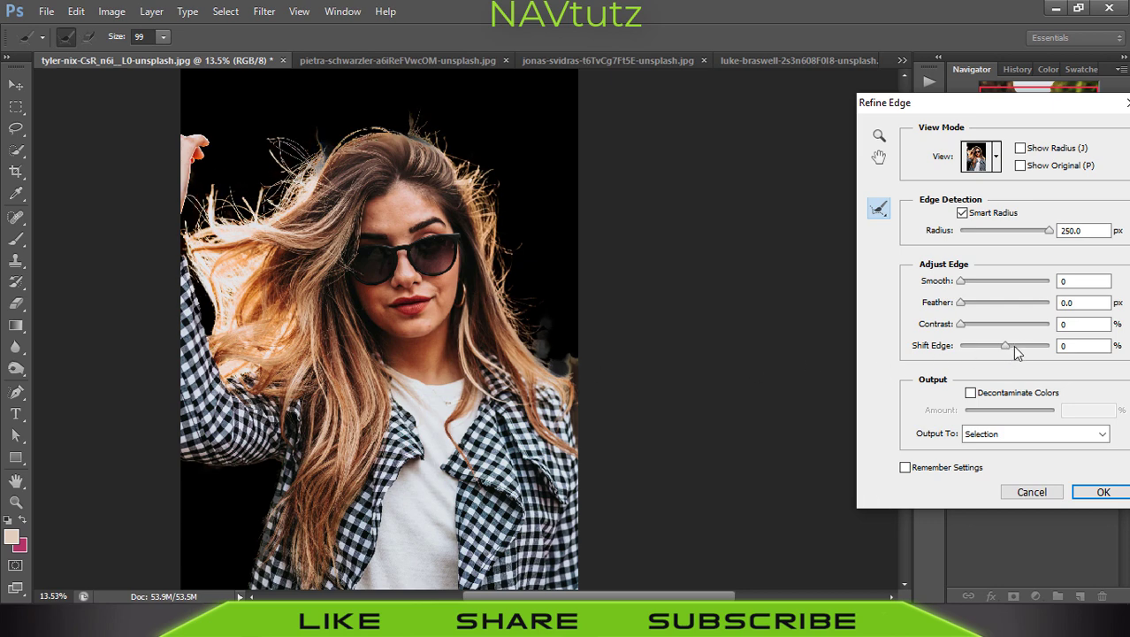
- Recover right-side strands, settle on Radius 66 px and Shift Edge about +40, and apply
{"action": "left_click_drag", "start_coordinate": [1014, 347], "coordinate": [1026, 345]}
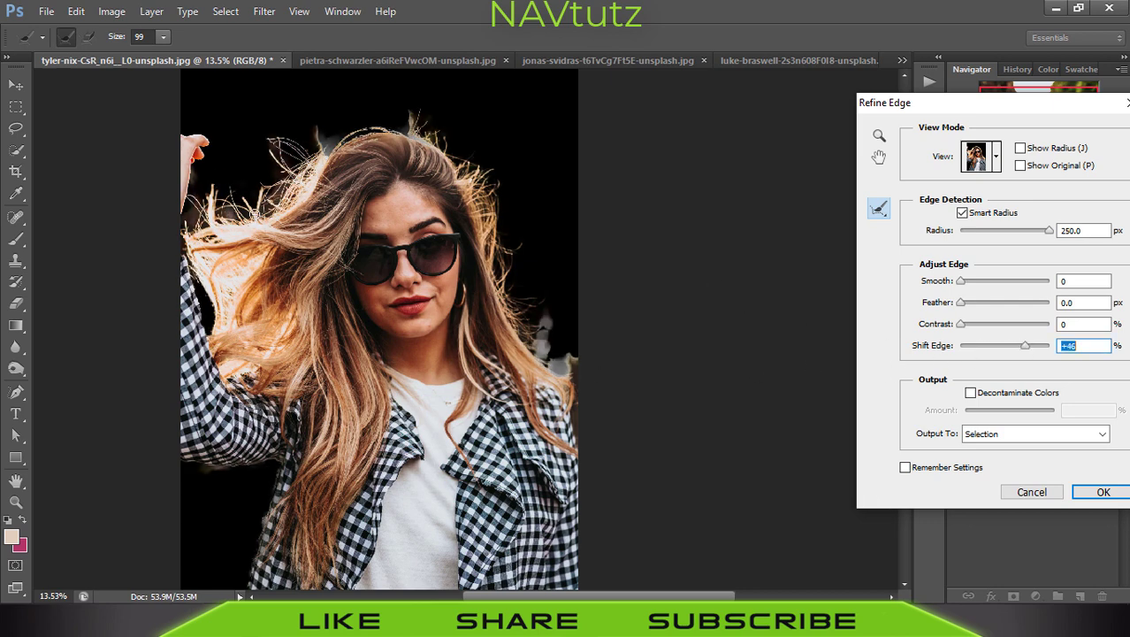
{"action": "left_click_drag", "start_coordinate": [262, 200], "coordinate": [276, 198]}
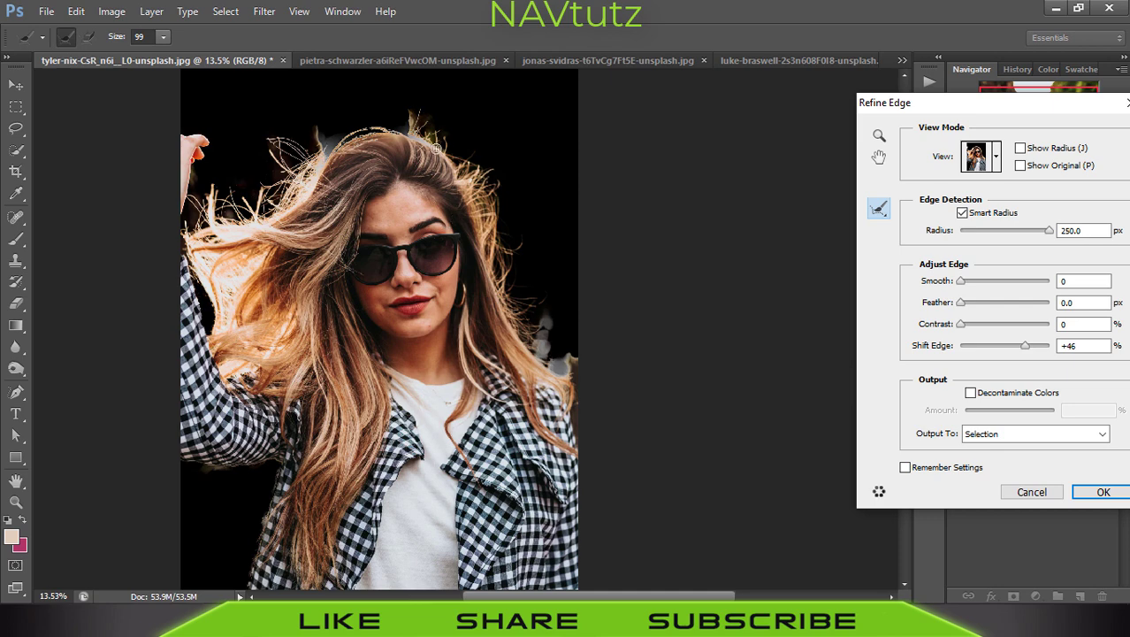
{"action": "mouse_move", "coordinate": [459, 173]}
{"action": "left_mouse_down"}
{"action": "mouse_move", "coordinate": [527, 237]}
{"action": "mouse_move", "coordinate": [548, 365]}
{"action": "left_mouse_up"}
{"action": "left_click", "coordinate": [1023, 230]}
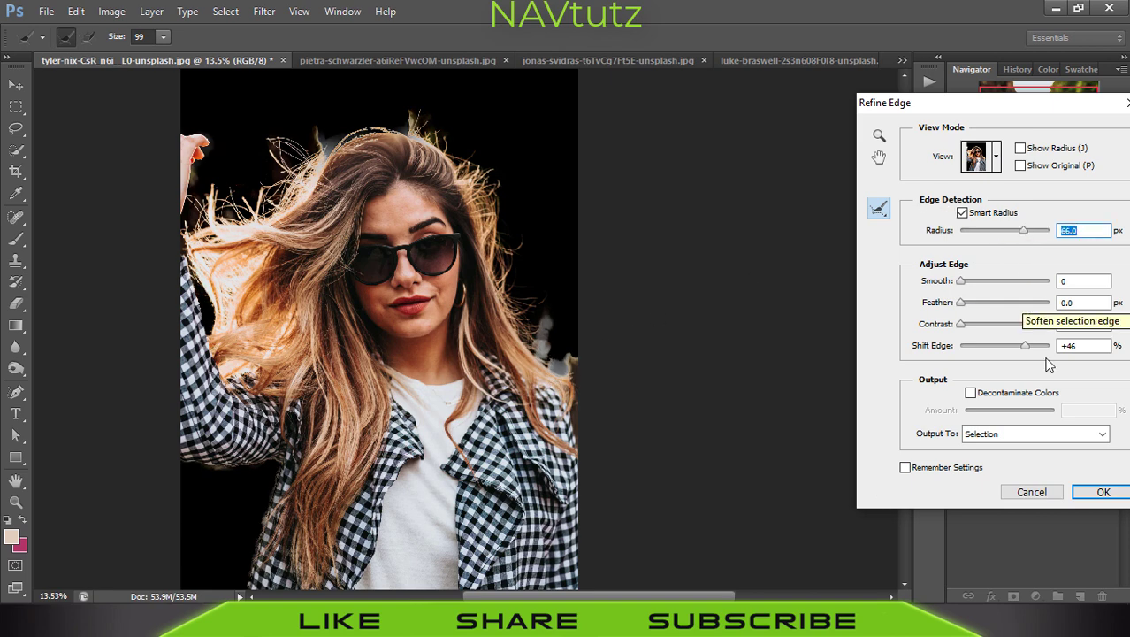
{"action": "left_click", "coordinate": [1025, 346]}
{"action": "key", "text": "Return"}
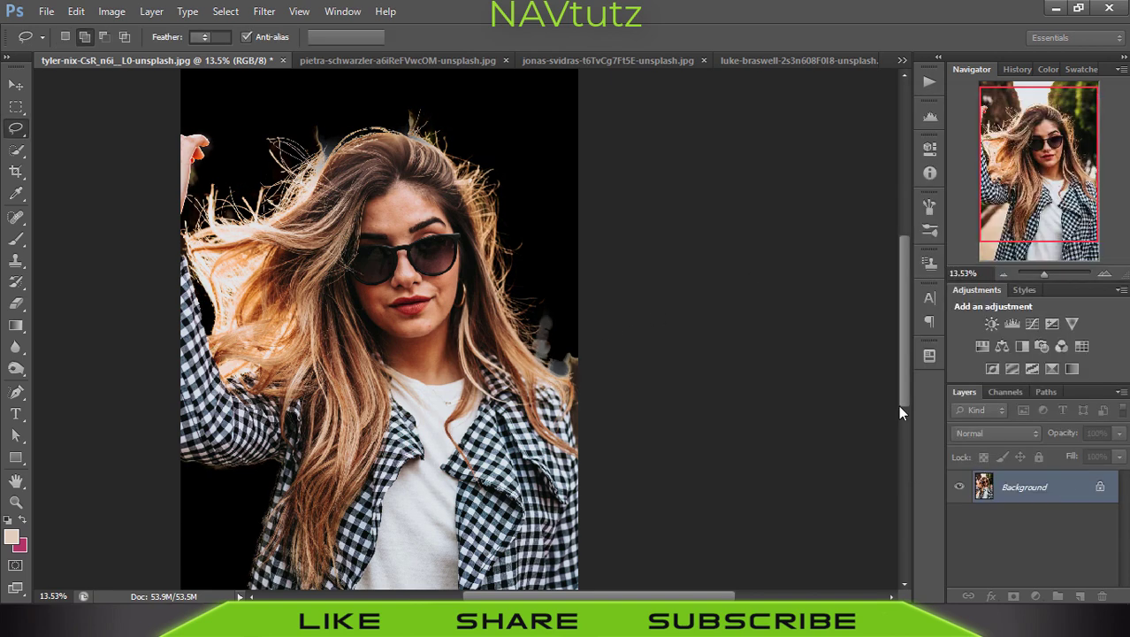
- Mask Layer 0 and add a black Solid Color fill layer placed beneath it
{"action": "left_click", "coordinate": [1015, 595]}
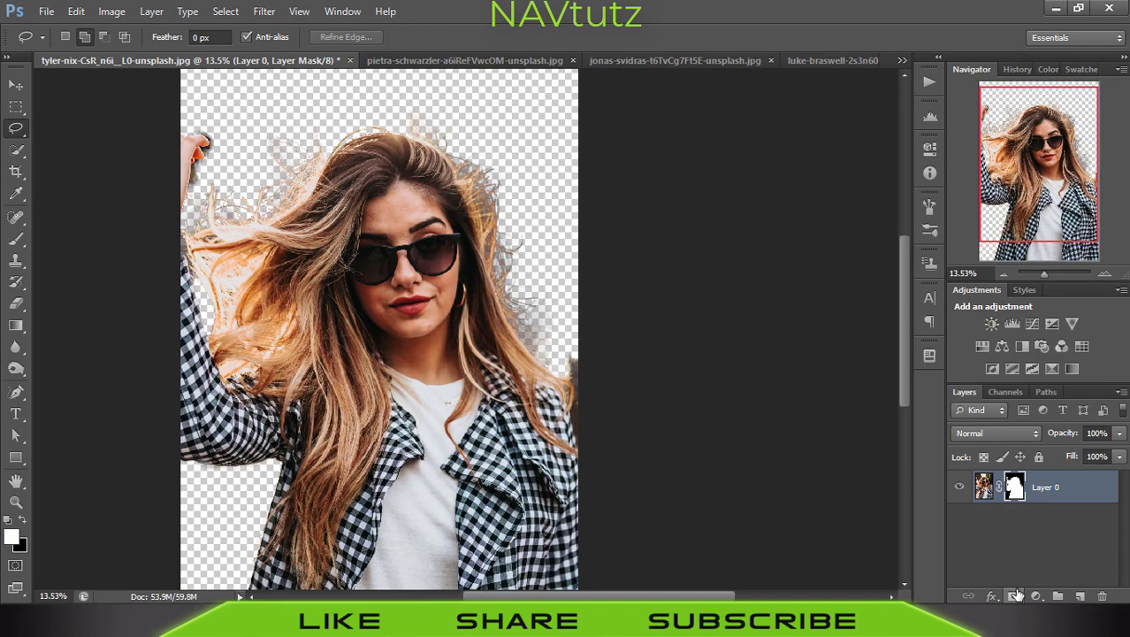
{"action": "left_click", "coordinate": [1037, 596]}
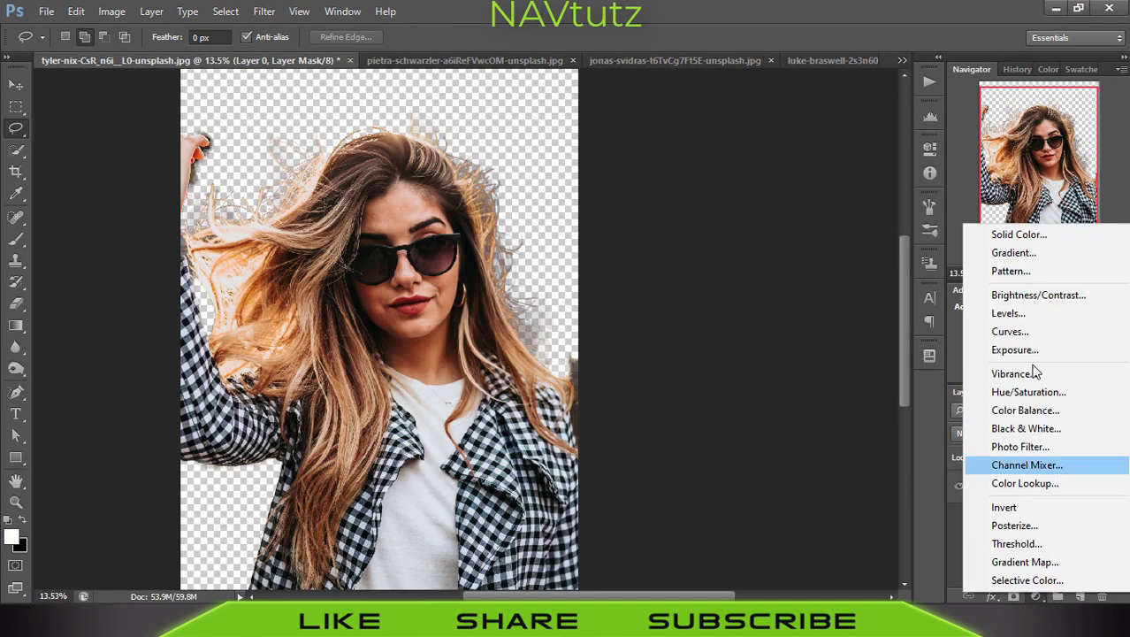
{"action": "left_click", "coordinate": [1020, 232]}
{"action": "left_click_drag", "start_coordinate": [892, 372], "coordinate": [731, 496]}
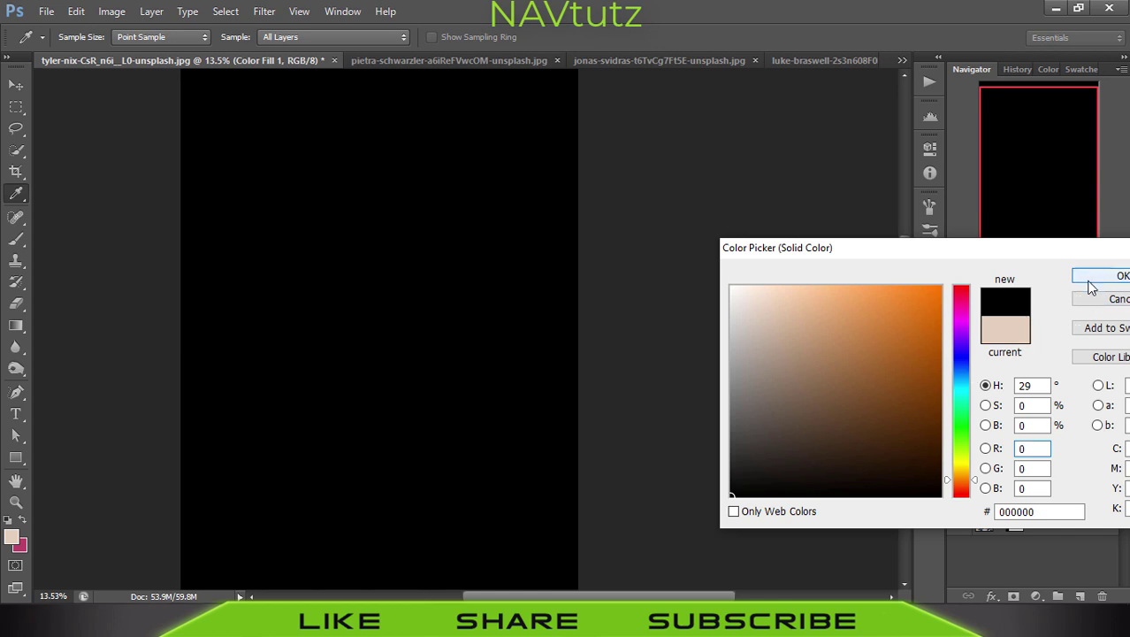
{"action": "left_click", "coordinate": [1090, 286]}
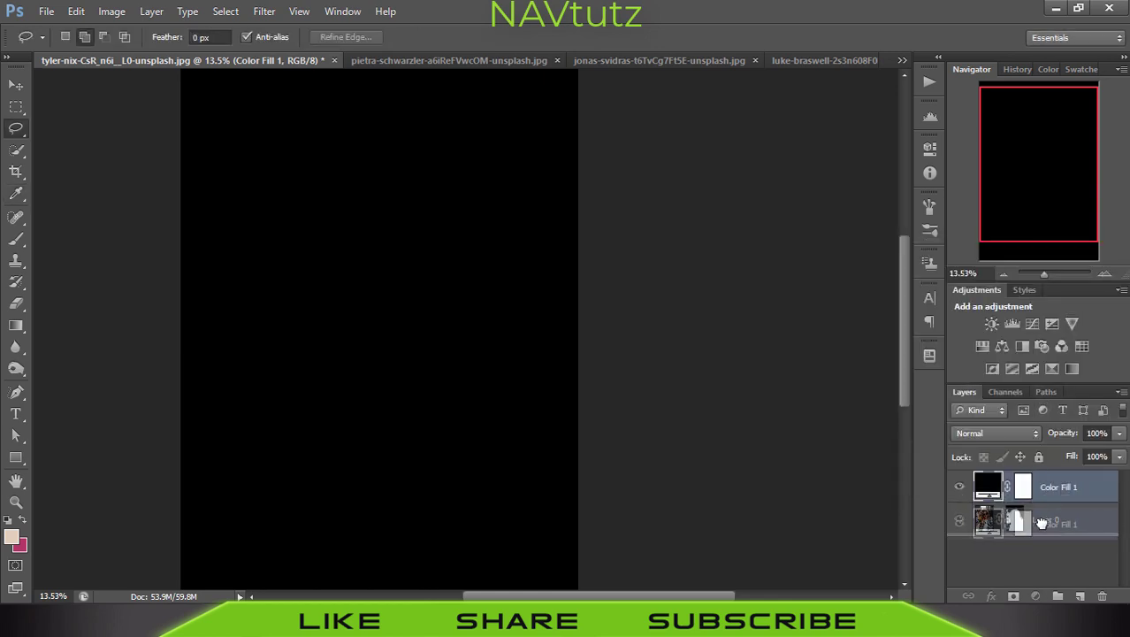
{"action": "left_click_drag", "start_coordinate": [1048, 482], "coordinate": [1048, 531]}
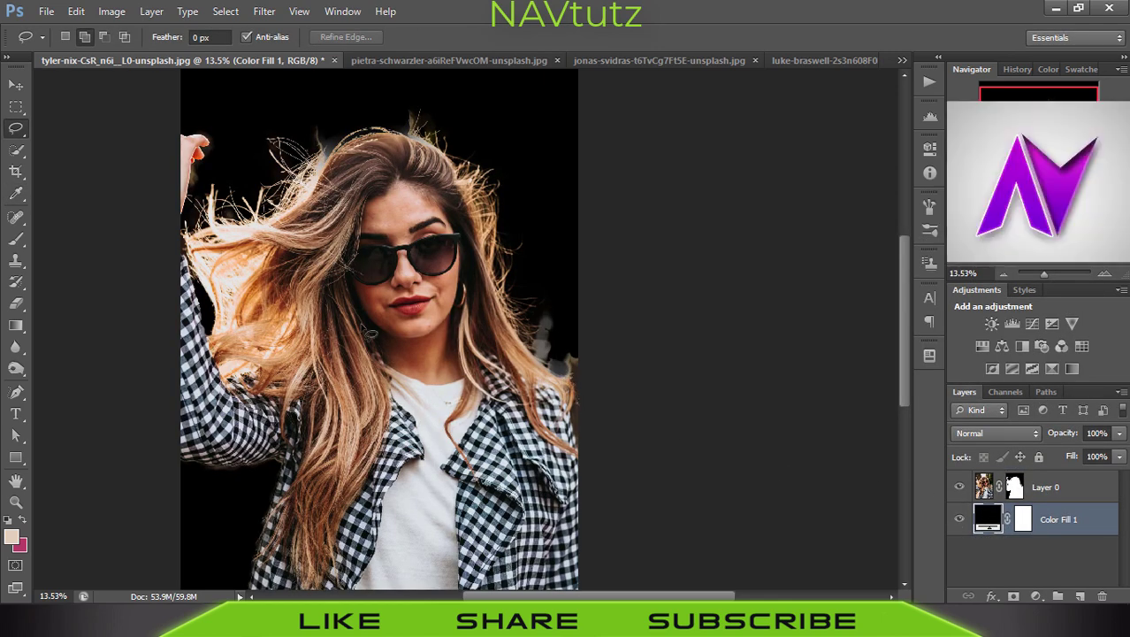
- Burn Layer 0's mask (Shadows, 39%) over the grey hair edges at the top and right
{"action": "left_click", "coordinate": [15, 368]}
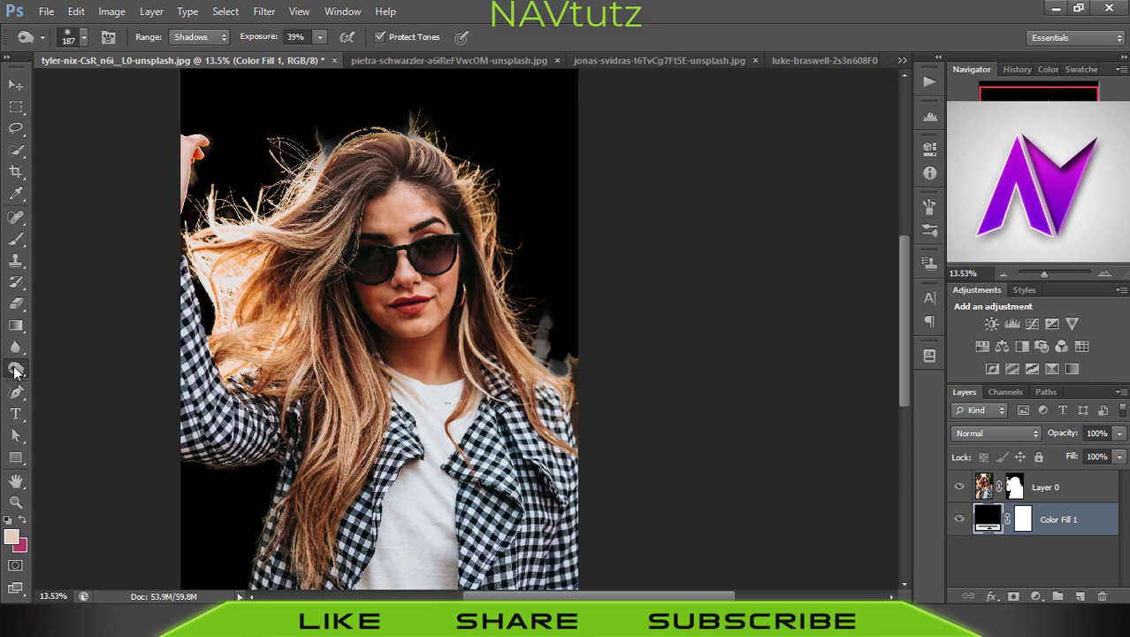
{"action": "right_click", "coordinate": [16, 370]}
{"action": "left_click", "coordinate": [83, 387]}
{"action": "left_click", "coordinate": [1015, 487]}
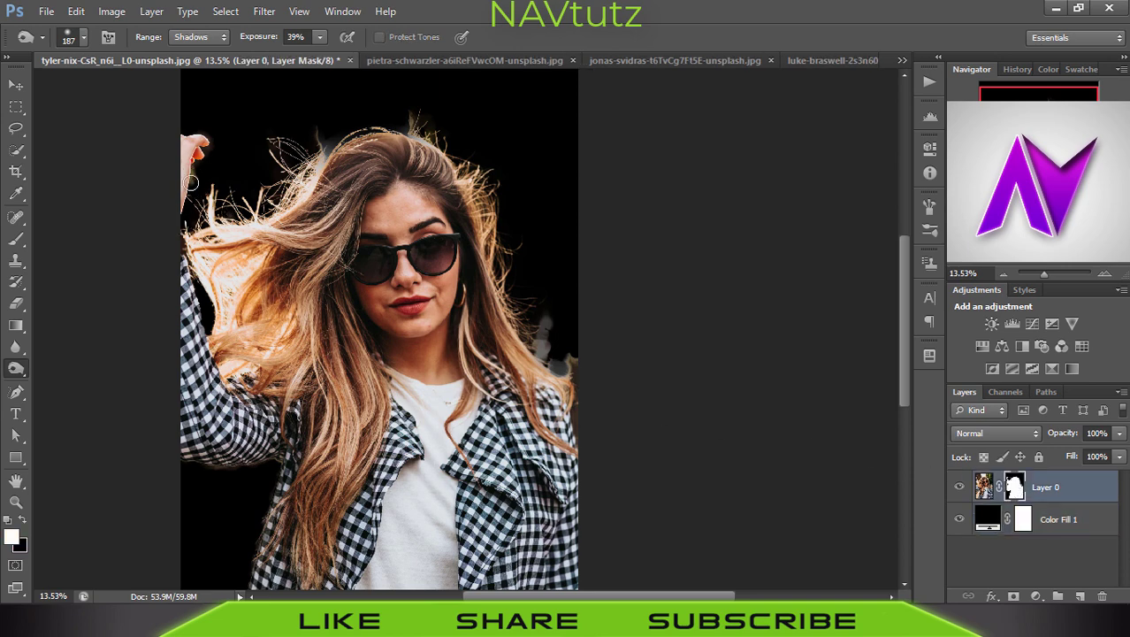
{"action": "left_click_drag", "start_coordinate": [200, 186], "coordinate": [316, 168]}
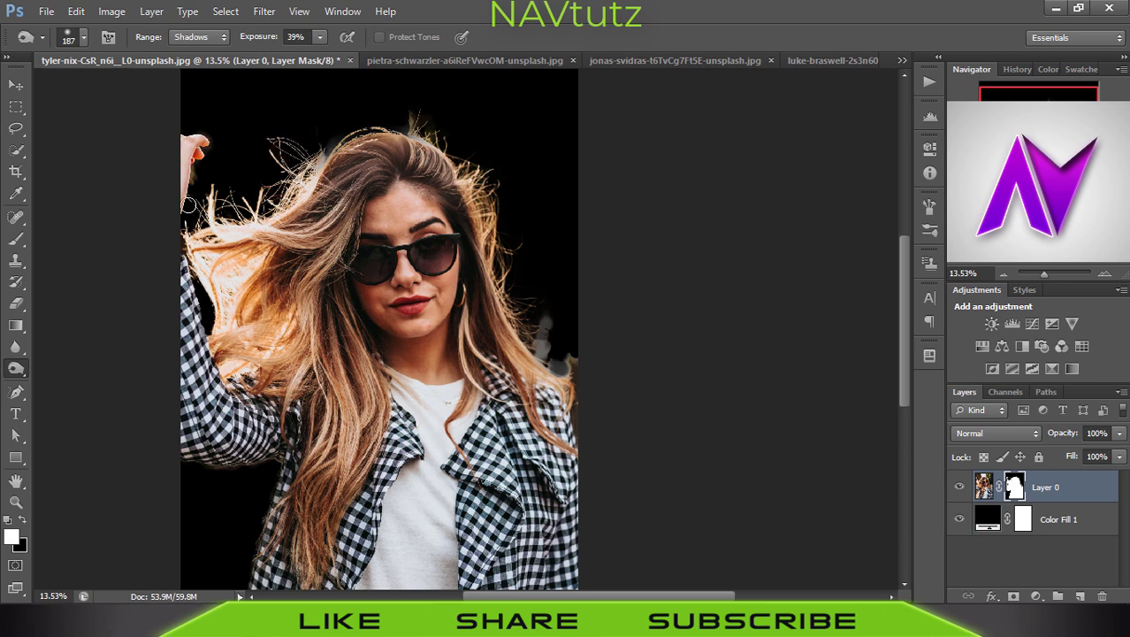
{"action": "left_click_drag", "start_coordinate": [413, 128], "coordinate": [466, 193]}
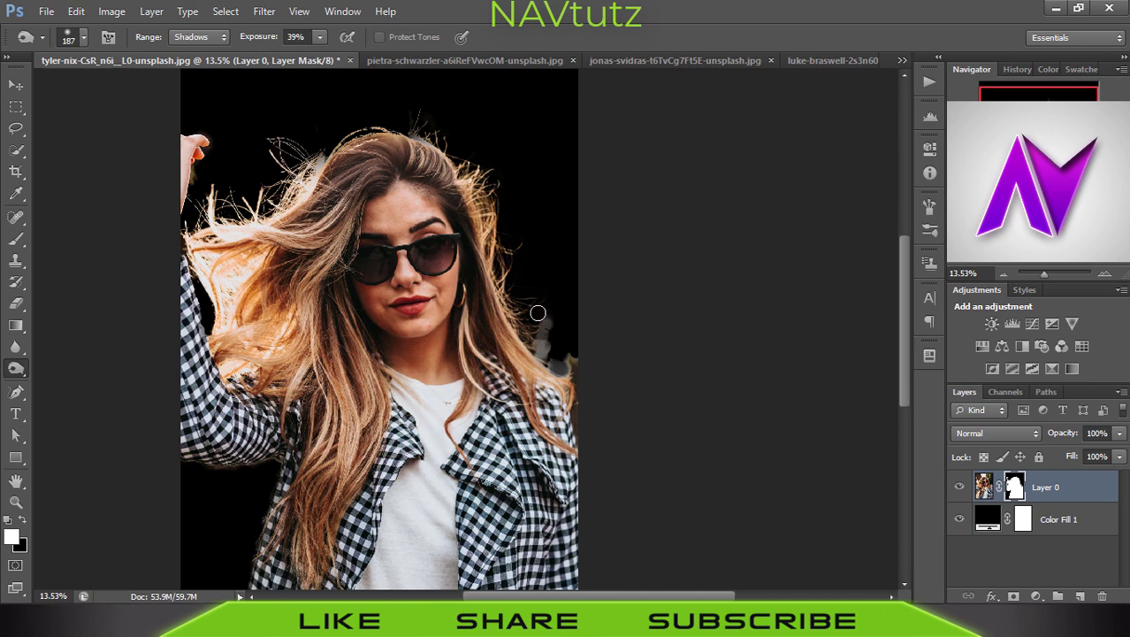
{"action": "left_click_drag", "start_coordinate": [538, 313], "coordinate": [558, 372]}
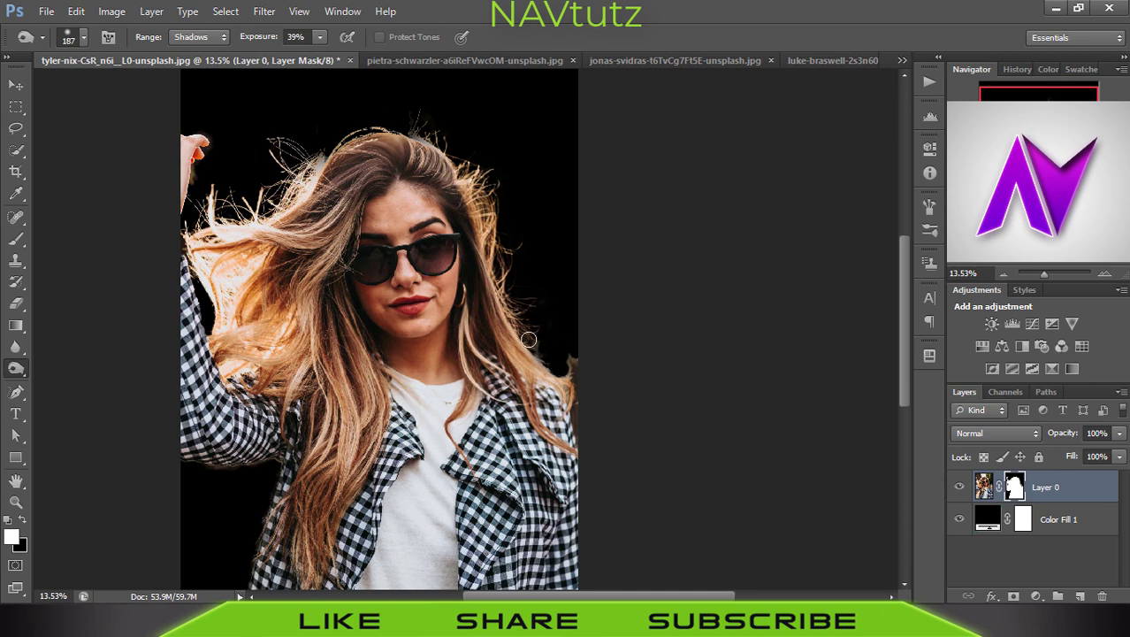
{"action": "left_click_drag", "start_coordinate": [568, 368], "coordinate": [542, 363]}
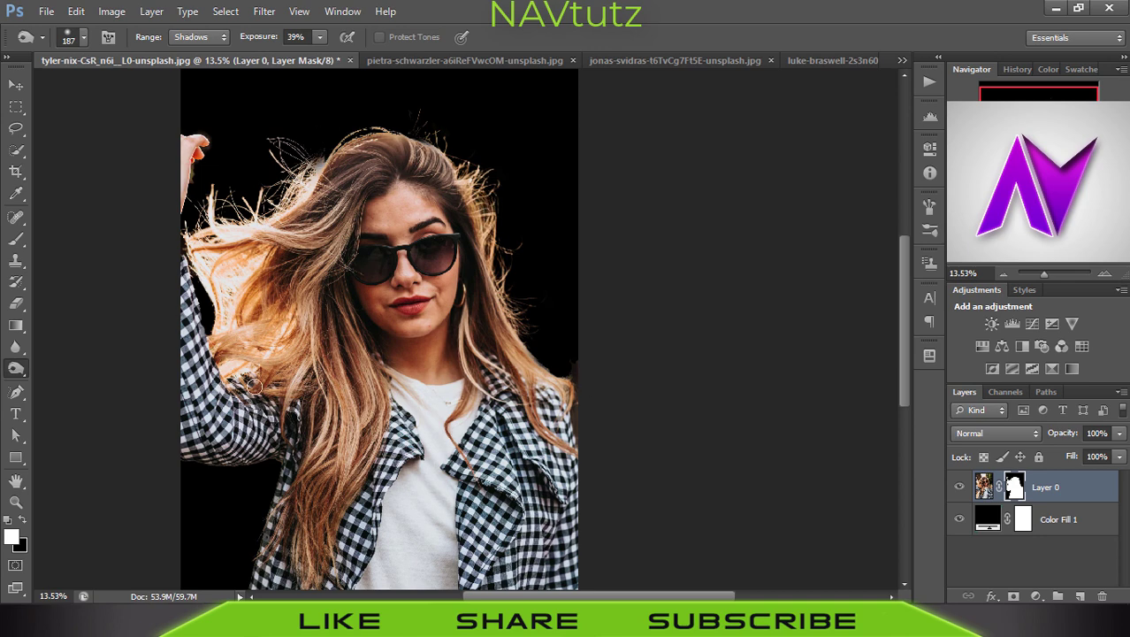
- Paint white on the mask to restore hair strands atop the head, then swap colours
{"action": "left_click", "coordinate": [16, 239]}
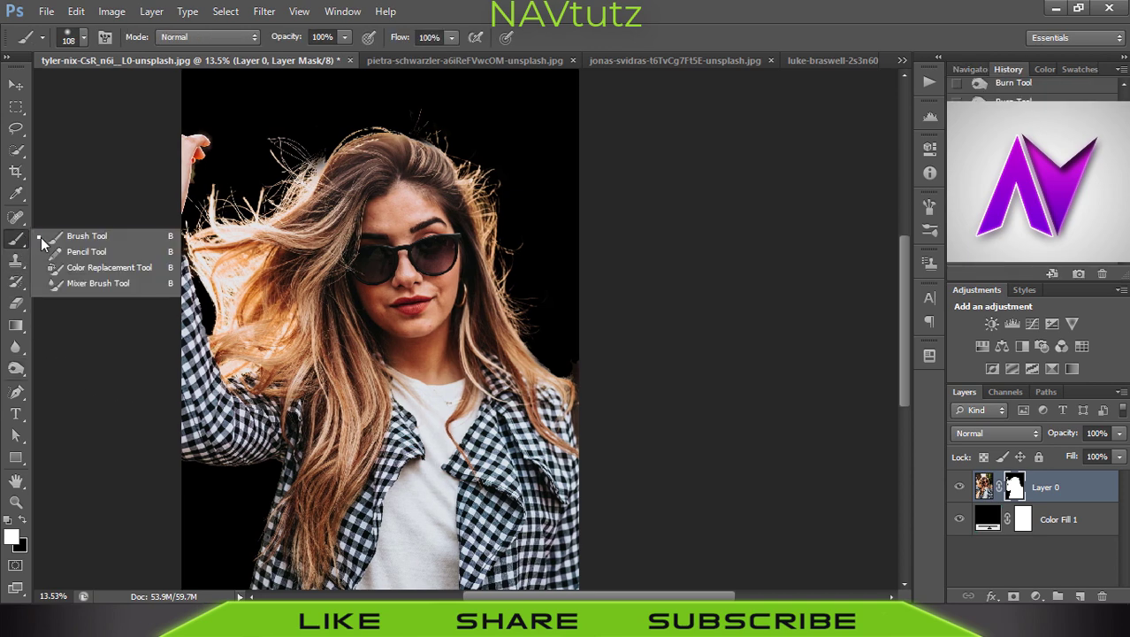
{"action": "left_click", "coordinate": [72, 242]}
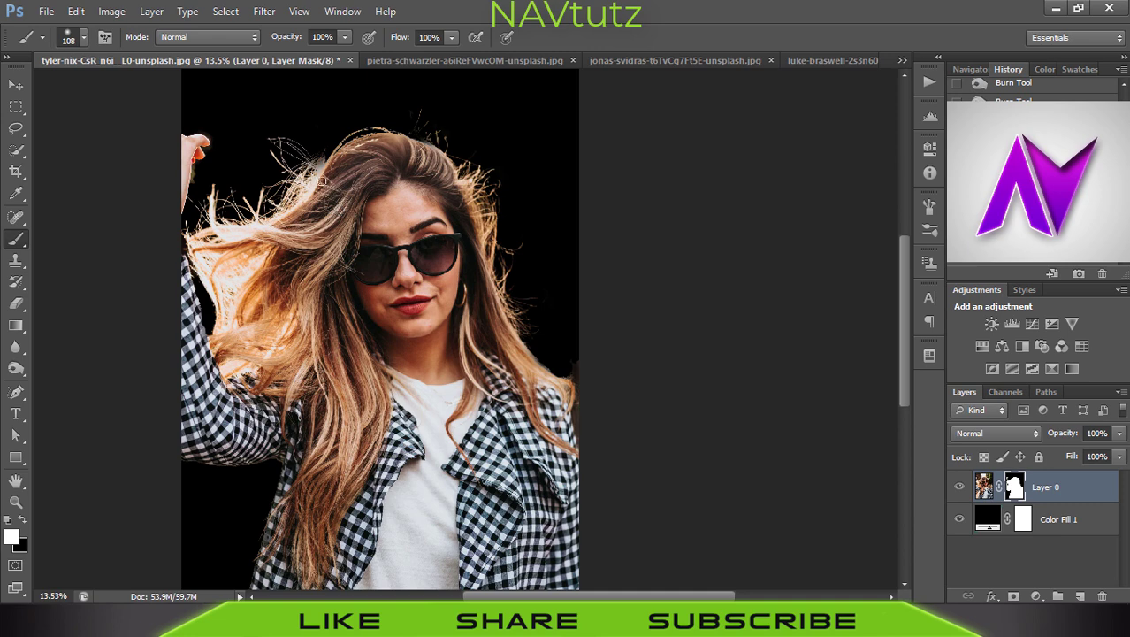
{"action": "mouse_move", "coordinate": [345, 147]}
{"action": "left_mouse_down"}
{"action": "mouse_move", "coordinate": [421, 145]}
{"action": "mouse_move", "coordinate": [320, 150]}
{"action": "left_mouse_up"}
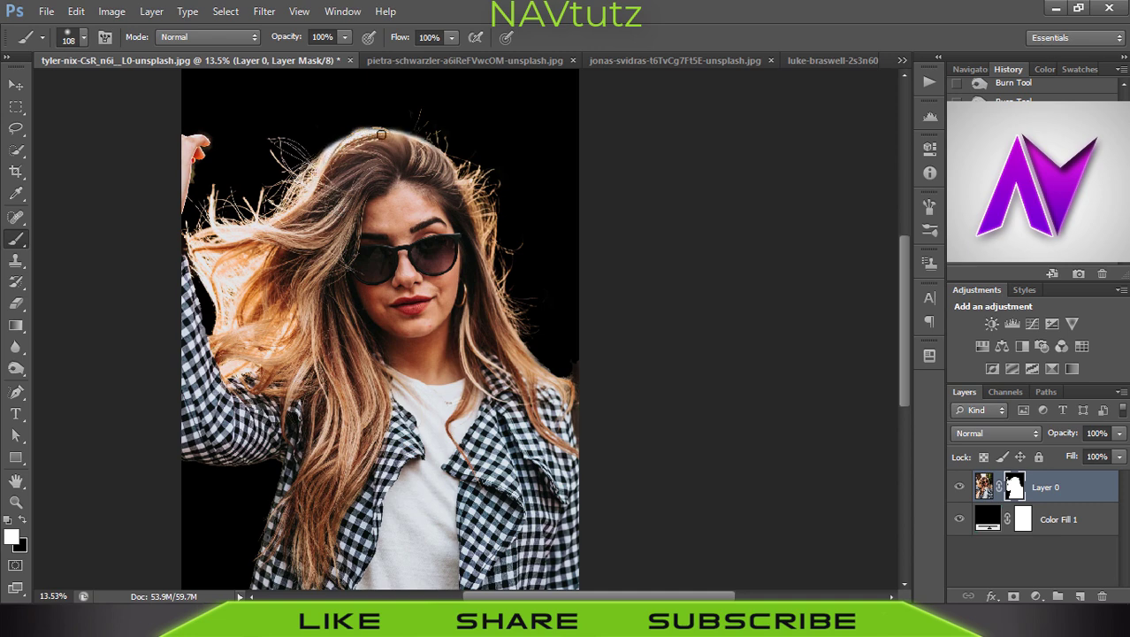
{"action": "scroll", "coordinate": [659, 380], "scroll_direction": "down", "scroll_amount": 2}
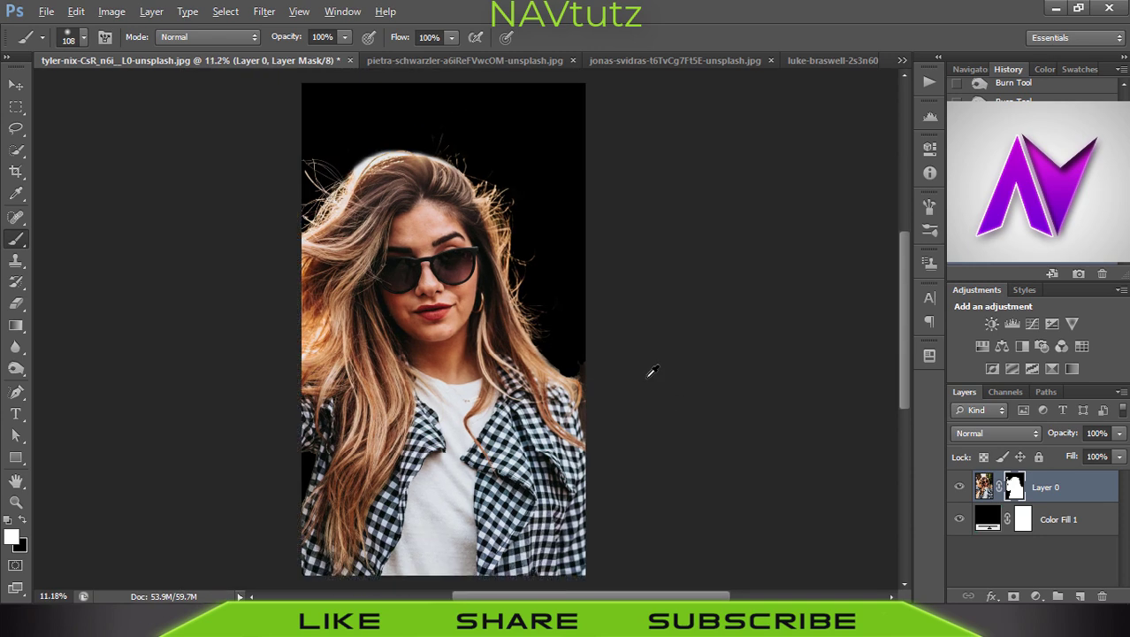
{"action": "left_click", "coordinate": [23, 522]}
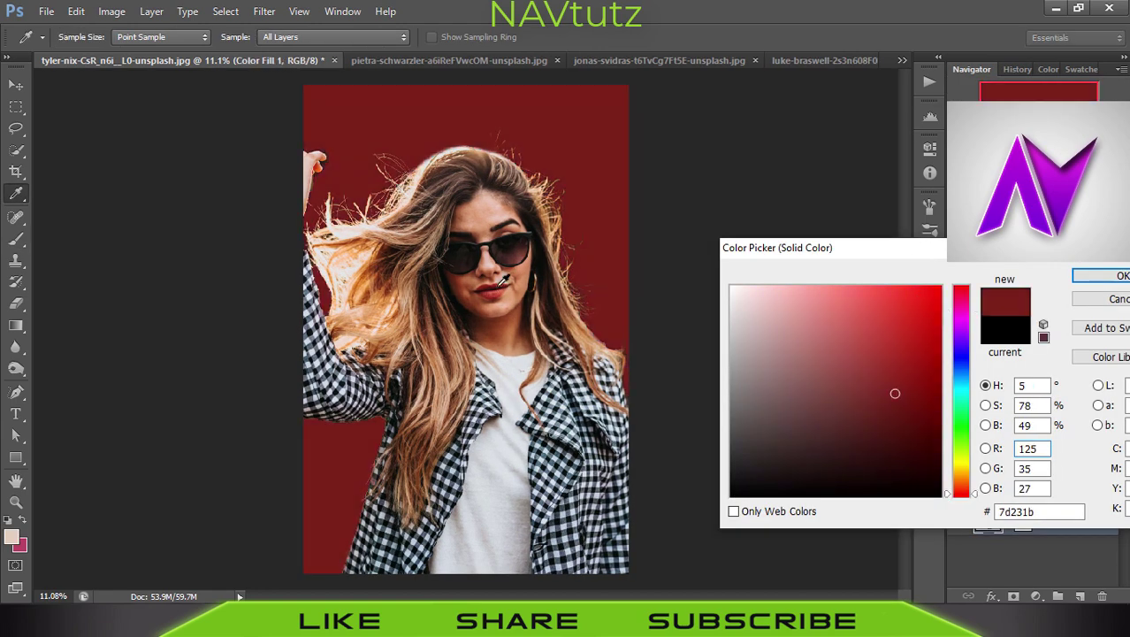
- After trying a few colours, set Color Fill 1 to pale grey e3e7ea
{"action": "left_click", "coordinate": [588, 412]}
{"action": "left_click", "coordinate": [596, 448]}
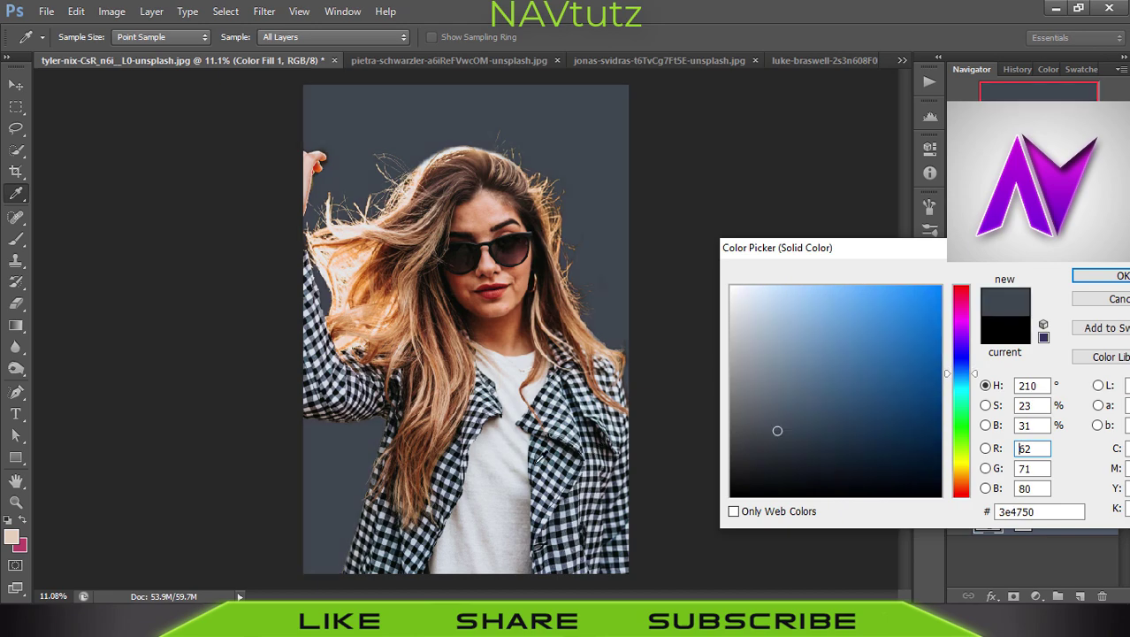
{"action": "left_click", "coordinate": [375, 276]}
{"action": "left_click", "coordinate": [509, 388]}
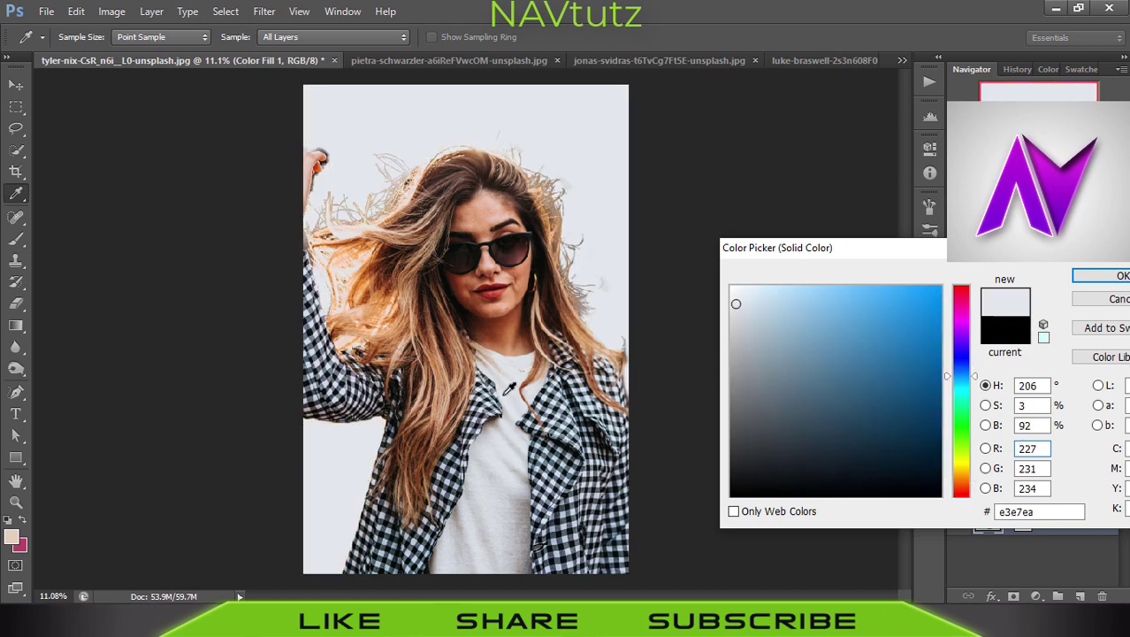
{"action": "left_click", "coordinate": [1101, 276]}
{"action": "left_click_drag", "start_coordinate": [1047, 275], "coordinate": [1056, 274]}
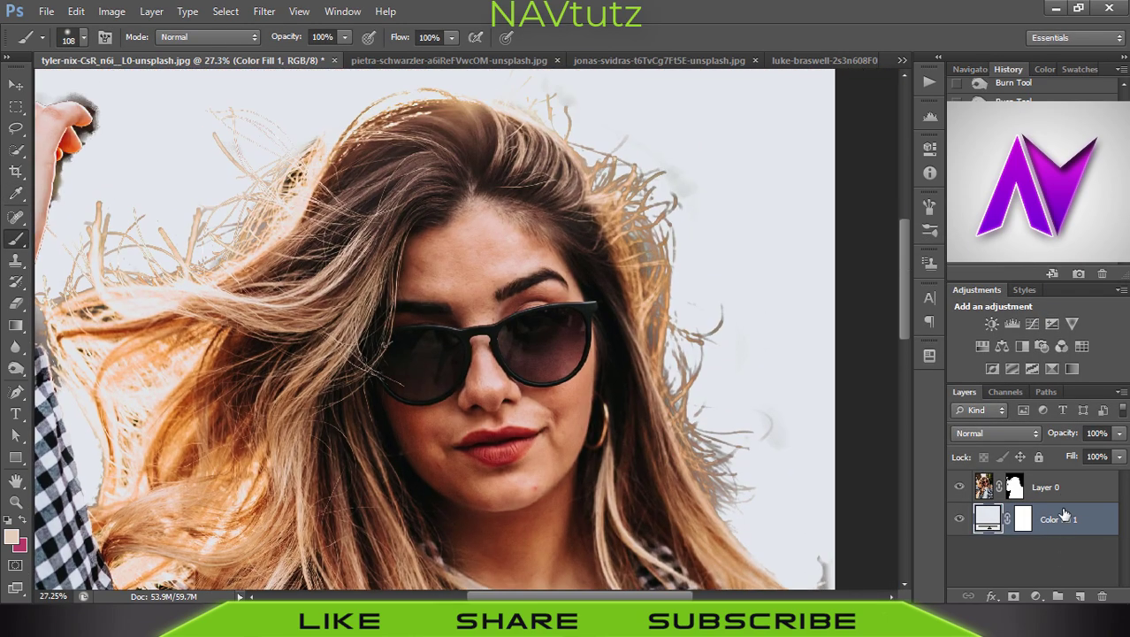
- Add a new Layer 1 clipped to Layer 0 and brush over the upper-right strands
{"action": "left_click", "coordinate": [1080, 596]}
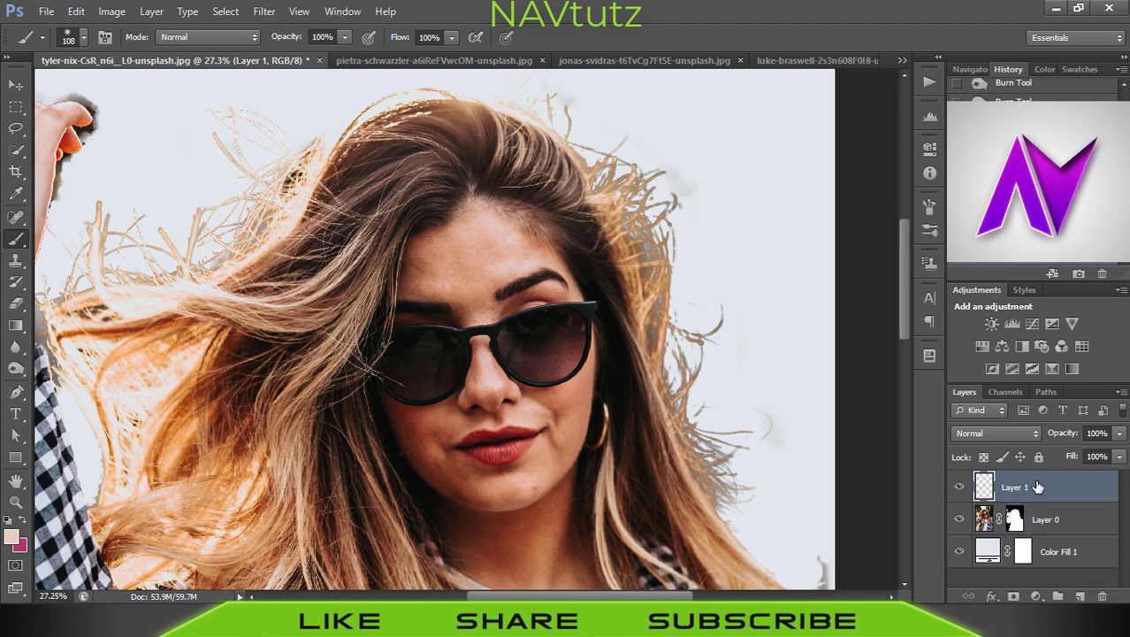
{"action": "right_click", "coordinate": [1039, 486]}
{"action": "left_click", "coordinate": [919, 237]}
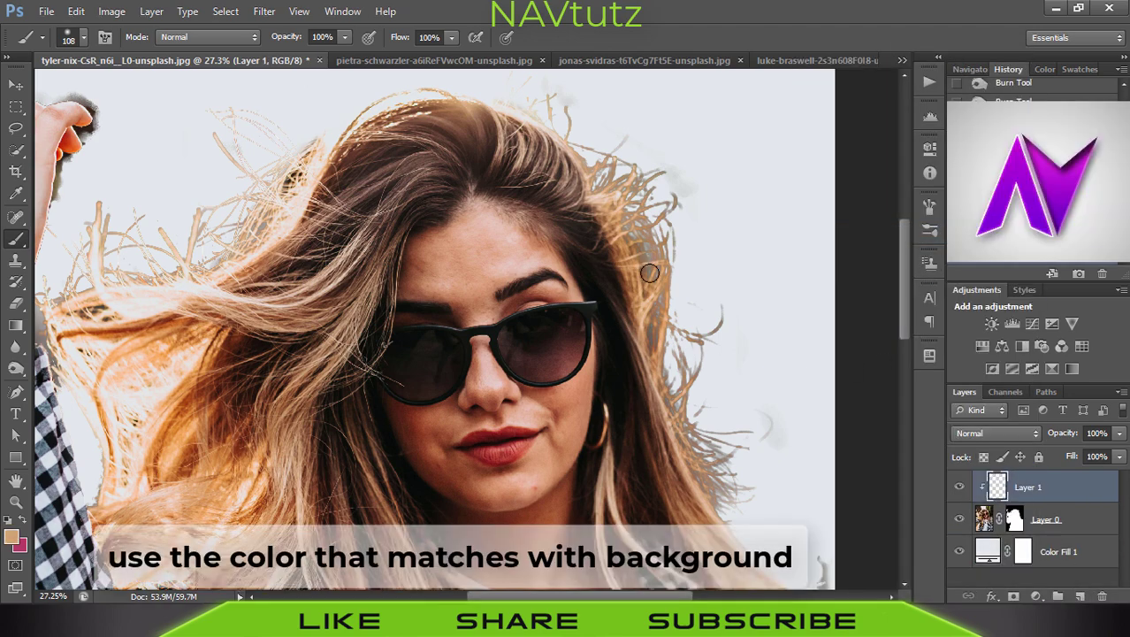
{"action": "mouse_move", "coordinate": [649, 272]}
{"action": "left_mouse_down"}
{"action": "mouse_move", "coordinate": [607, 164]}
{"action": "mouse_move", "coordinate": [699, 433]}
{"action": "mouse_move", "coordinate": [724, 465]}
{"action": "mouse_move", "coordinate": [694, 449]}
{"action": "mouse_move", "coordinate": [740, 470]}
{"action": "mouse_move", "coordinate": [704, 389]}
{"action": "mouse_move", "coordinate": [723, 380]}
{"action": "mouse_move", "coordinate": [659, 174]}
{"action": "mouse_move", "coordinate": [548, 98]}
{"action": "mouse_move", "coordinate": [600, 146]}
{"action": "mouse_move", "coordinate": [360, 228]}
{"action": "left_mouse_up"}
- Sample a peach hair colour and paint it over stray strands on the left and top
{"action": "left_click", "coordinate": [300, 152], "text": "alt"}
{"action": "left_click_drag", "start_coordinate": [308, 146], "coordinate": [308, 139]}
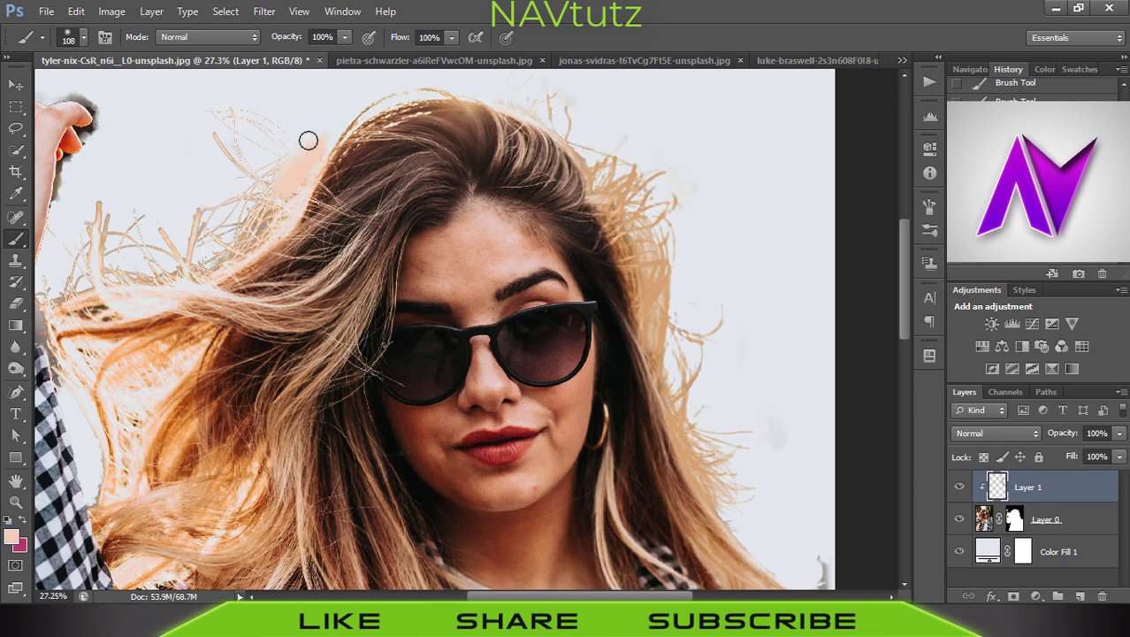
{"action": "mouse_move", "coordinate": [192, 212]}
{"action": "left_mouse_down"}
{"action": "mouse_move", "coordinate": [253, 230]}
{"action": "mouse_move", "coordinate": [96, 260]}
{"action": "mouse_move", "coordinate": [88, 281]}
{"action": "mouse_move", "coordinate": [215, 262]}
{"action": "left_mouse_up"}
{"action": "left_click_drag", "start_coordinate": [87, 316], "coordinate": [153, 304]}
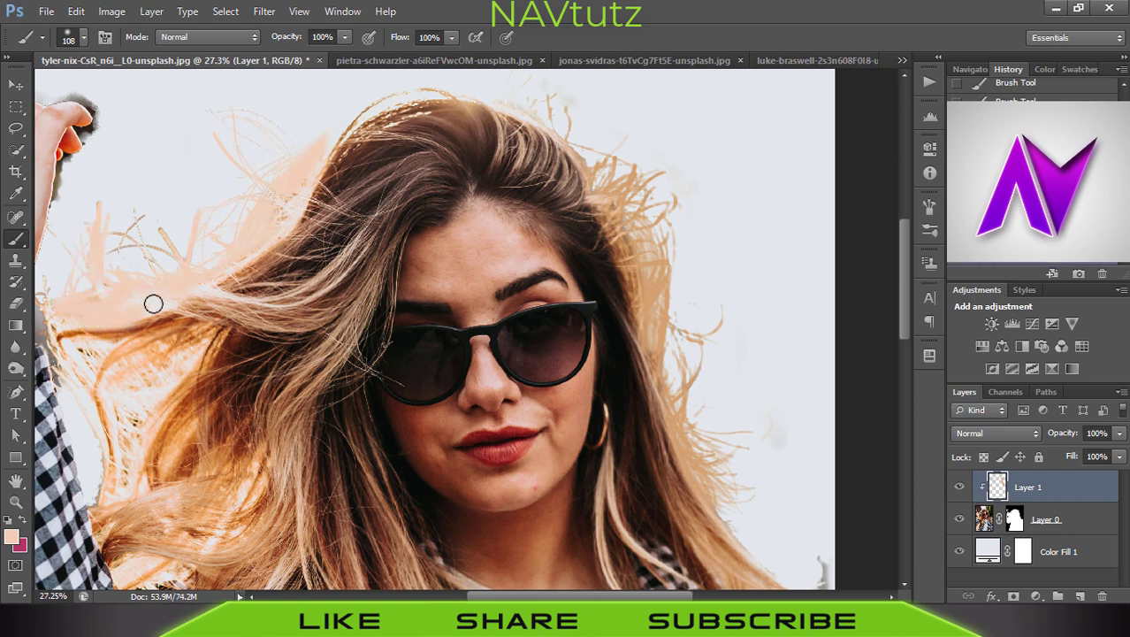
{"action": "mouse_move", "coordinate": [538, 88]}
{"action": "left_mouse_down"}
{"action": "mouse_move", "coordinate": [429, 94]}
{"action": "mouse_move", "coordinate": [368, 111]}
{"action": "left_mouse_up"}
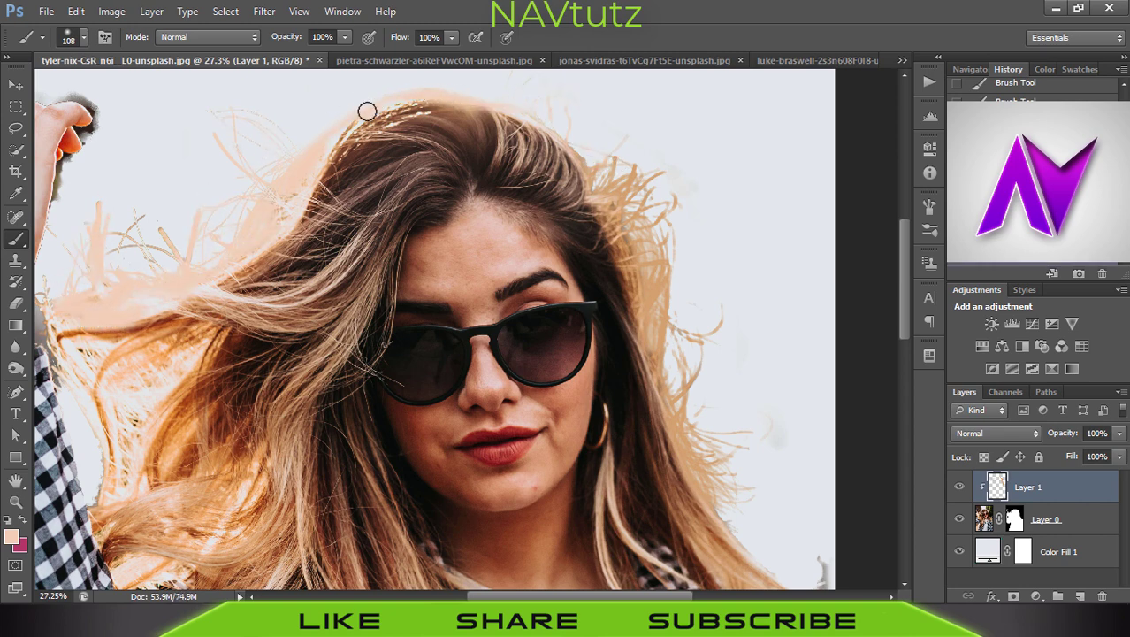
{"action": "scroll", "coordinate": [660, 333], "scroll_direction": "down", "scroll_amount": 3}
{"action": "left_click", "coordinate": [997, 432]}
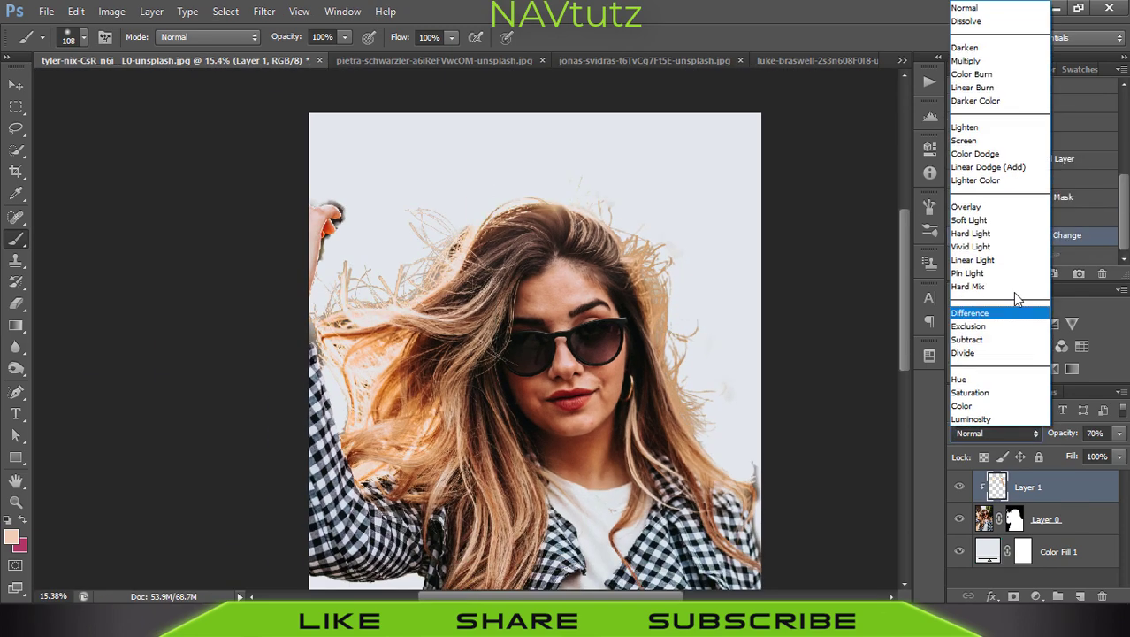
- Set Layer 1 to Screen blending and change Color Fill 1 to near-black 131516
{"action": "left_click", "coordinate": [991, 141]}
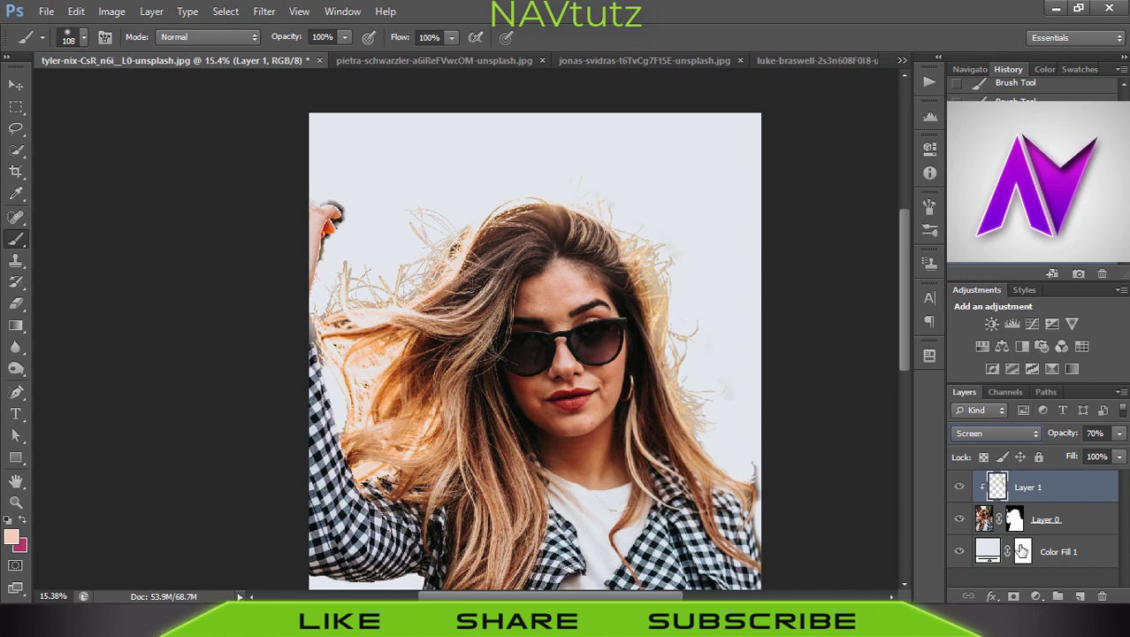
{"action": "double_click", "coordinate": [988, 551]}
{"action": "mouse_move", "coordinate": [798, 466]}
{"action": "left_mouse_down"}
{"action": "mouse_move", "coordinate": [823, 422]}
{"action": "mouse_move", "coordinate": [913, 363]}
{"action": "left_mouse_up"}
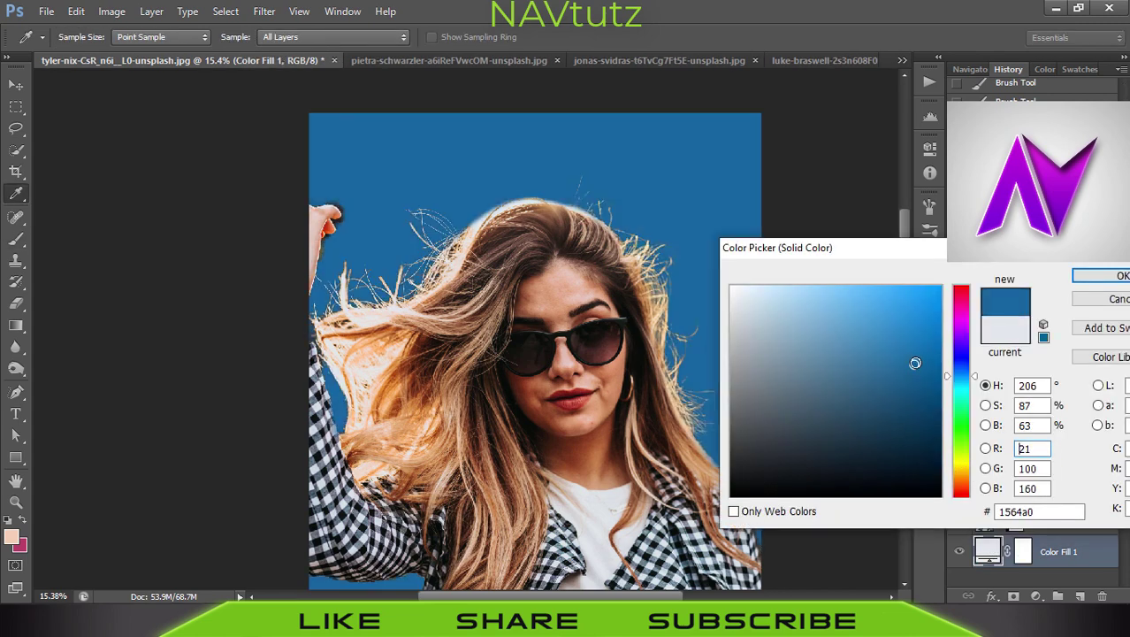
{"action": "left_click", "coordinate": [760, 478]}
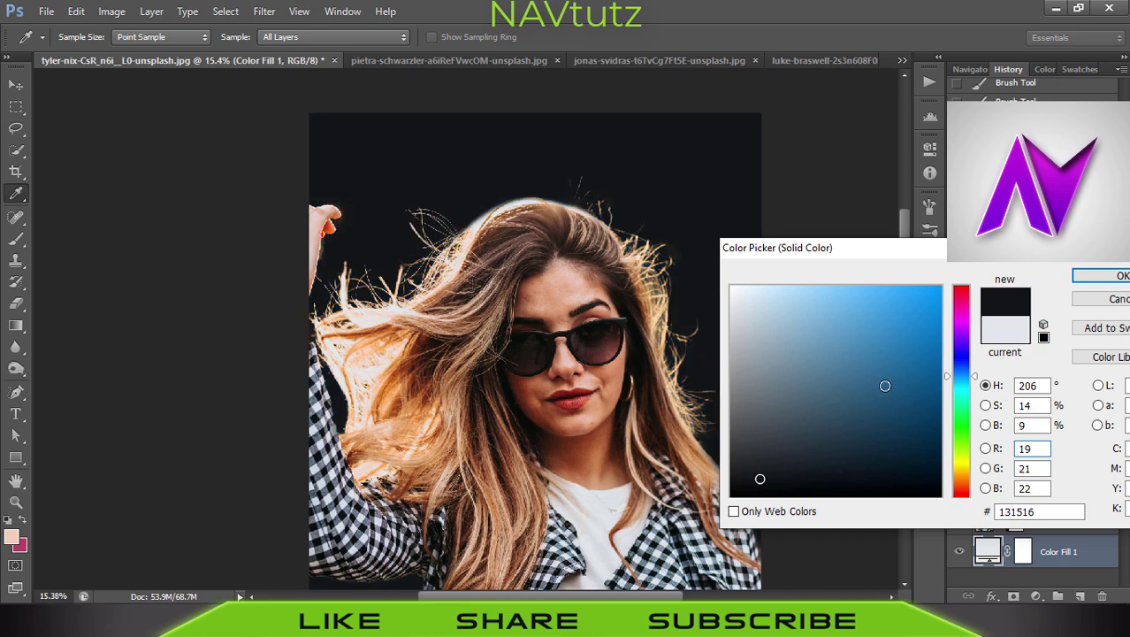
{"action": "left_click", "coordinate": [1102, 276]}
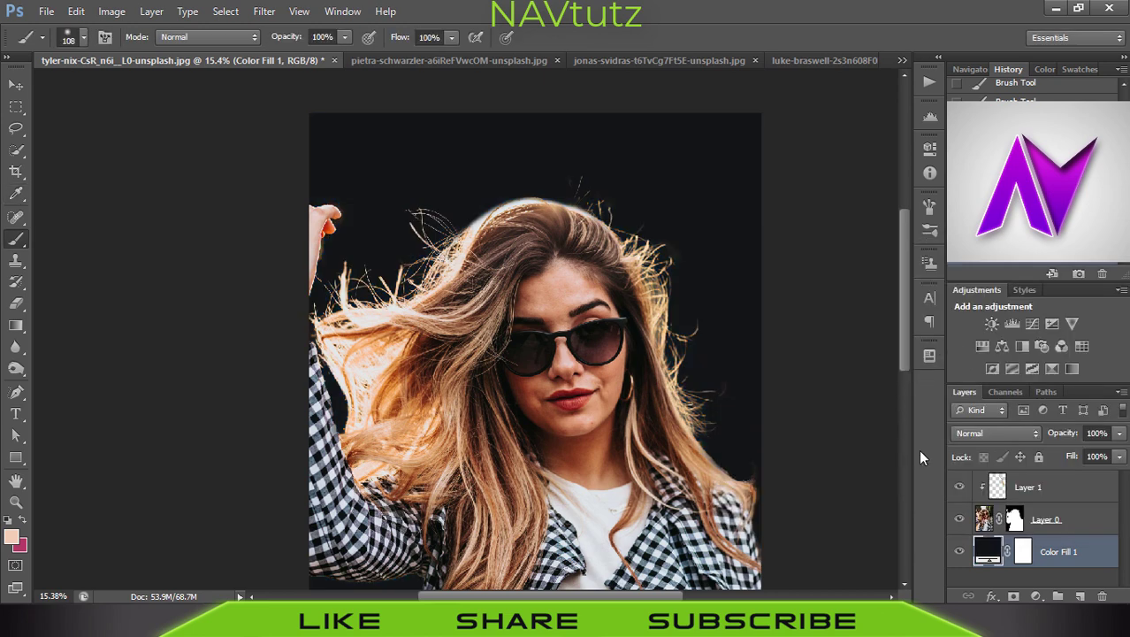
- Set the layer opacity value to 100% and zoom out to the whole image
{"action": "left_click_drag", "start_coordinate": [1055, 428], "coordinate": [1051, 432]}
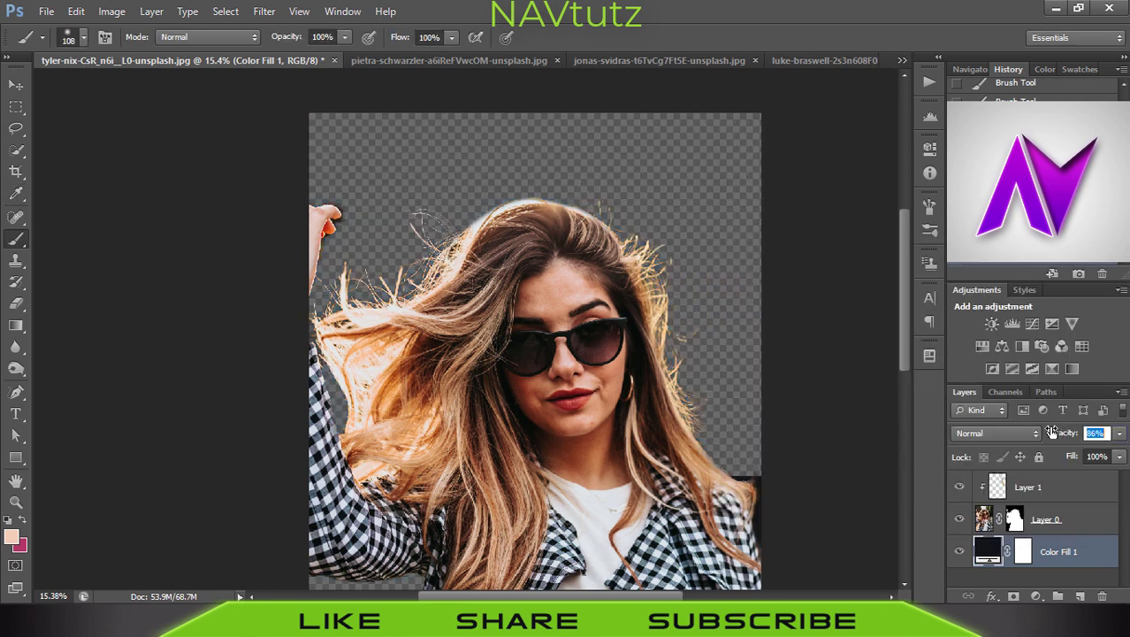
{"action": "type", "text": "100"}
{"action": "key", "text": "Return"}
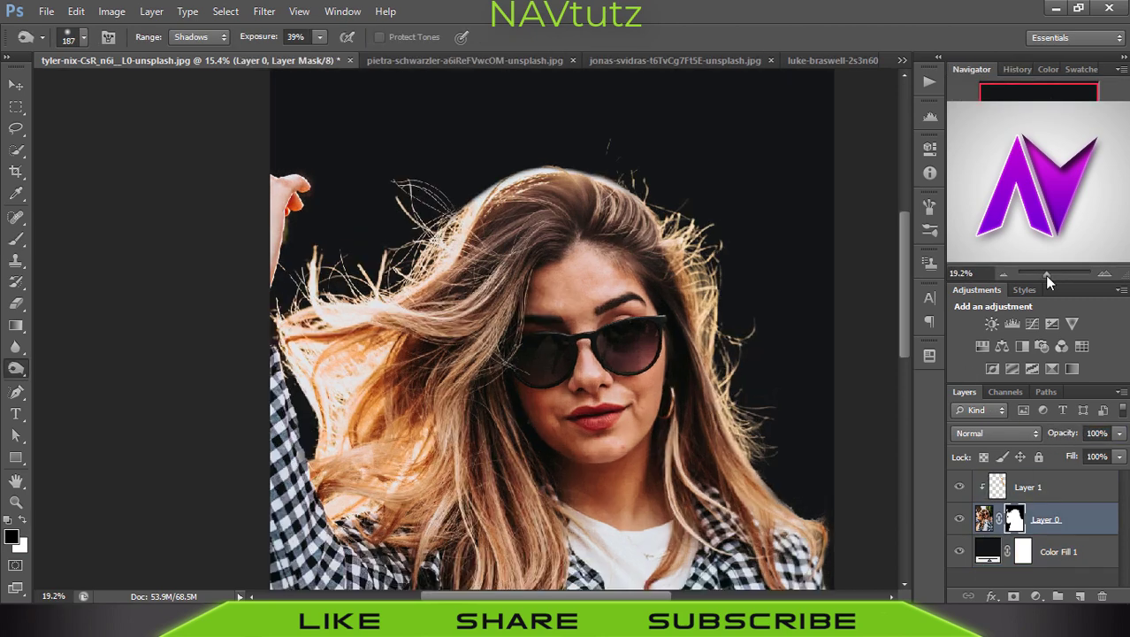
{"action": "left_click_drag", "start_coordinate": [1044, 275], "coordinate": [1044, 275]}
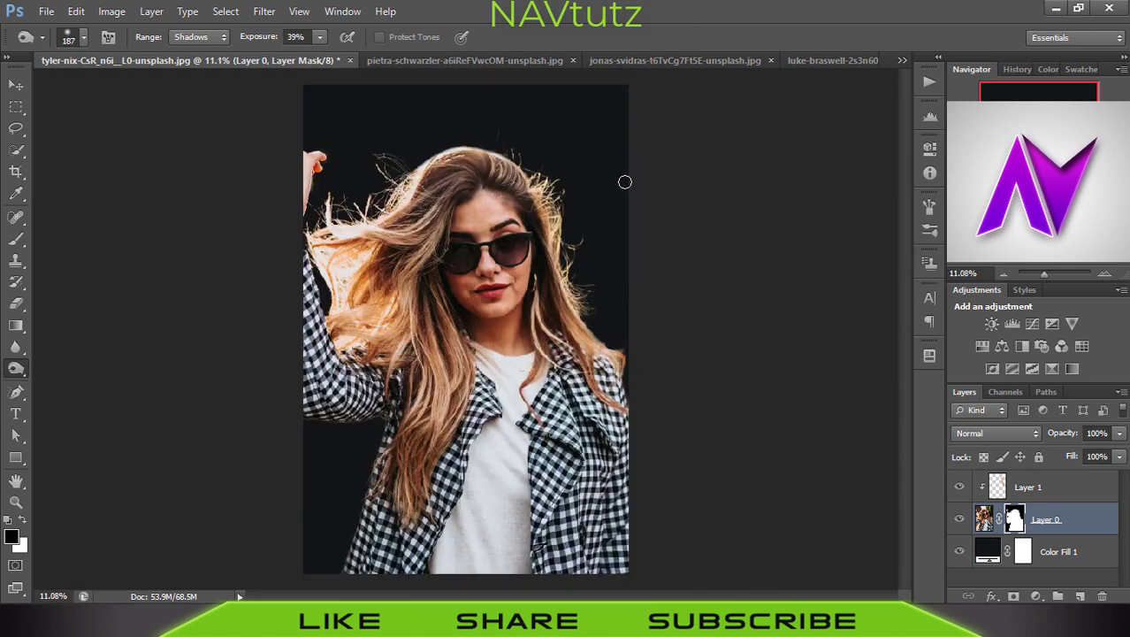